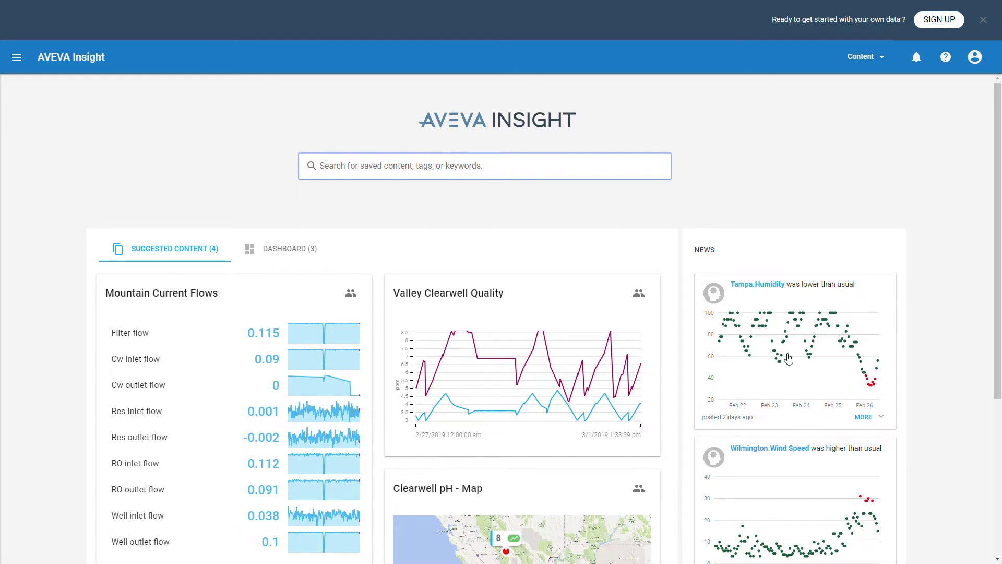
Search for 'water' to list matching saved content and tags sourced or located with water.
click(228, 134)
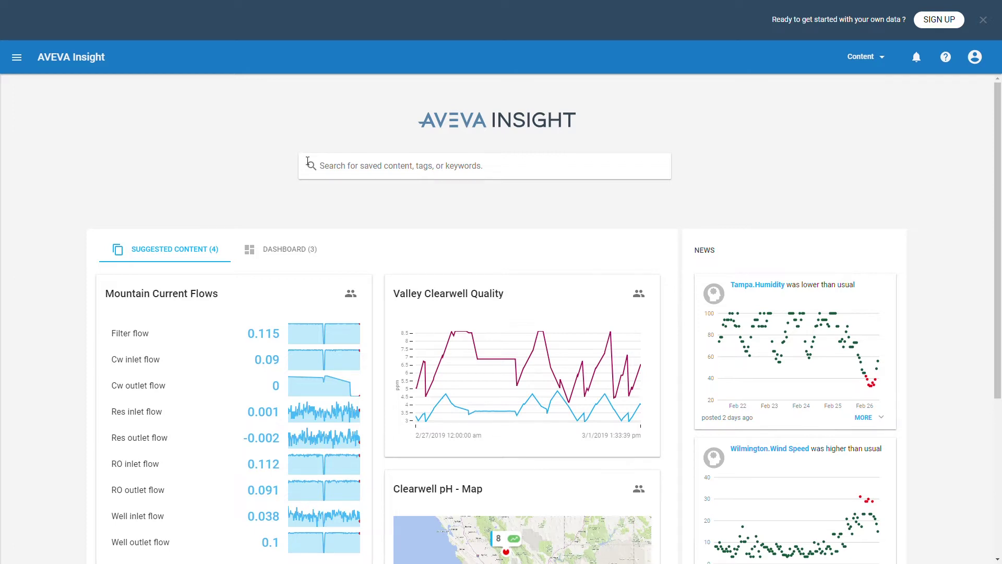
click(342, 164)
text(water)
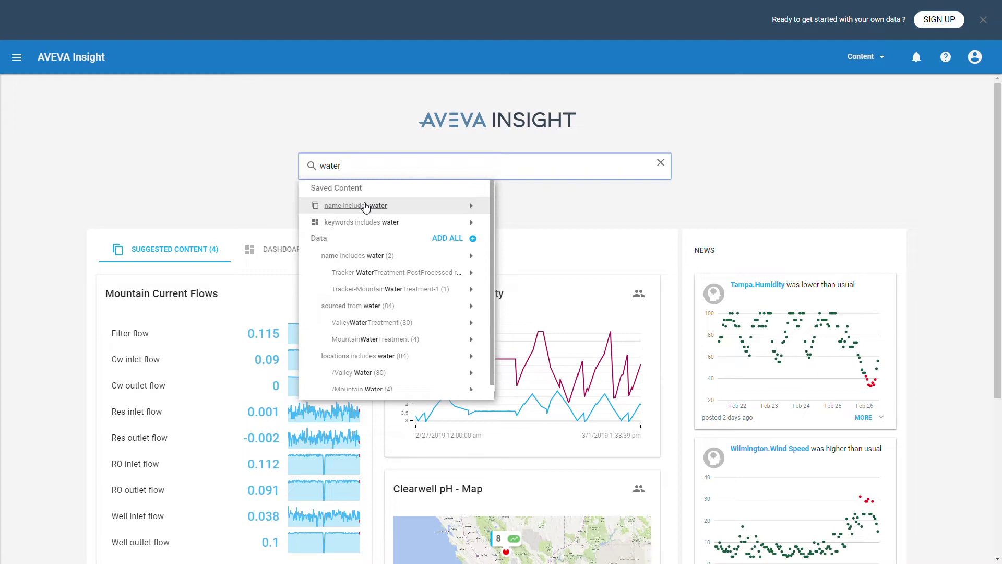
Open the 84 tags sourced from water as a Mixed data status board of five Cw inlet tags.
click(371, 307)
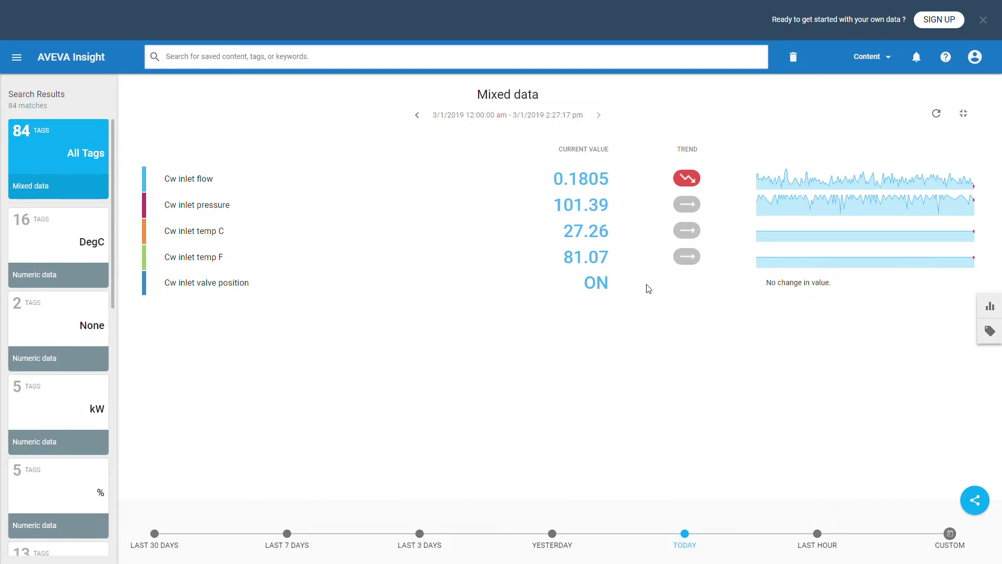
click(991, 308)
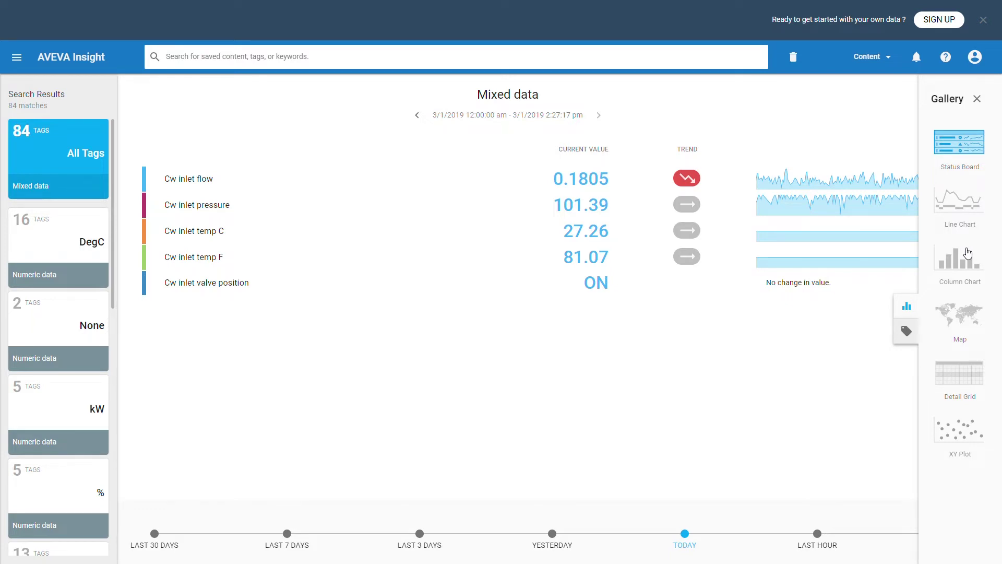
click(907, 333)
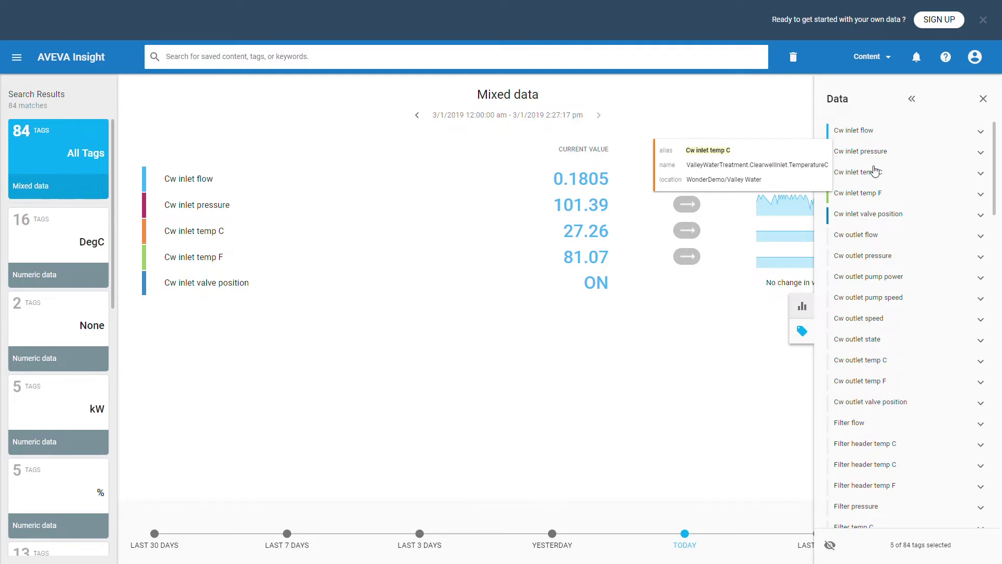
click(631, 424)
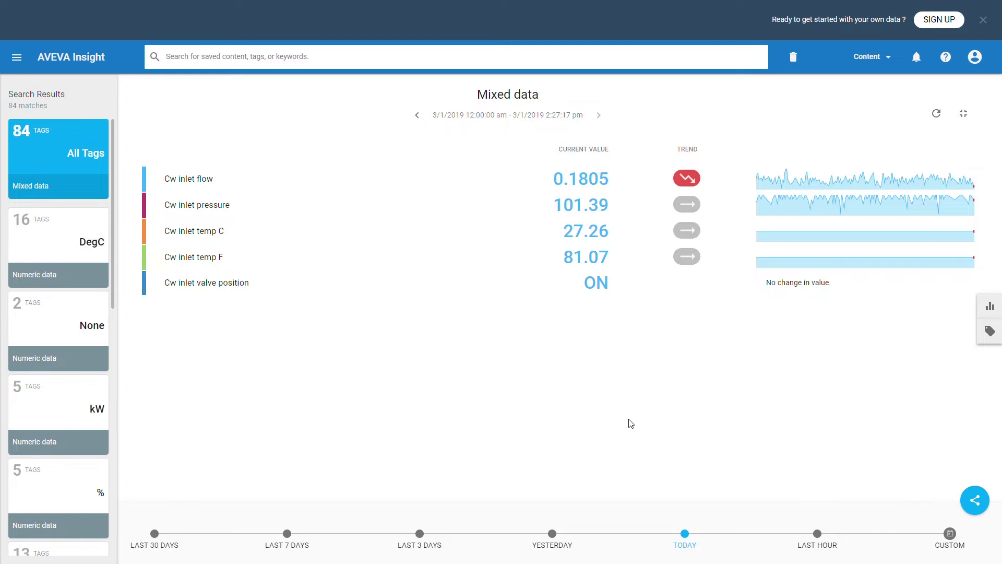
Switch the Mixed data board to a Line Chart with stacked axes for the five Cw inlet trends.
click(989, 310)
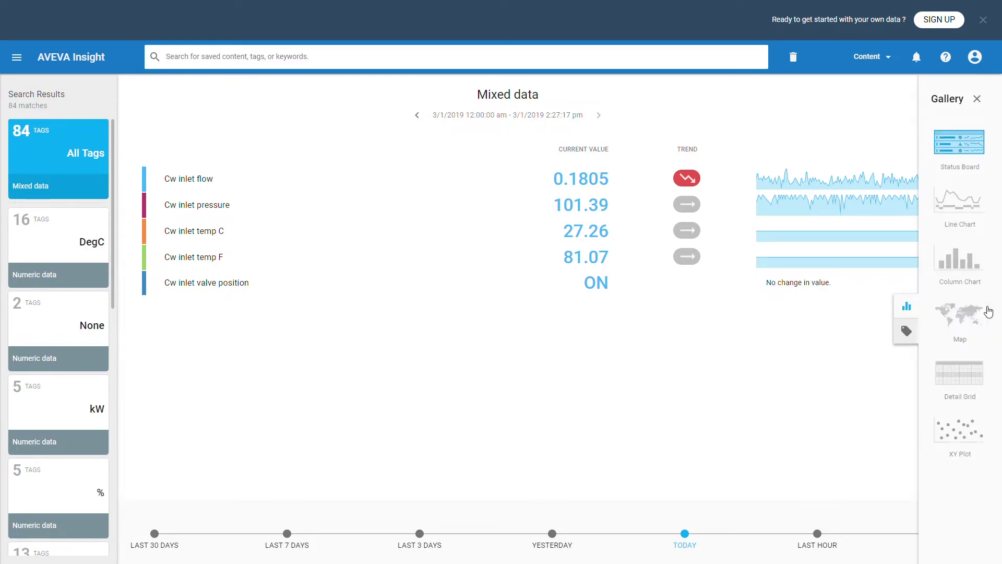
click(971, 216)
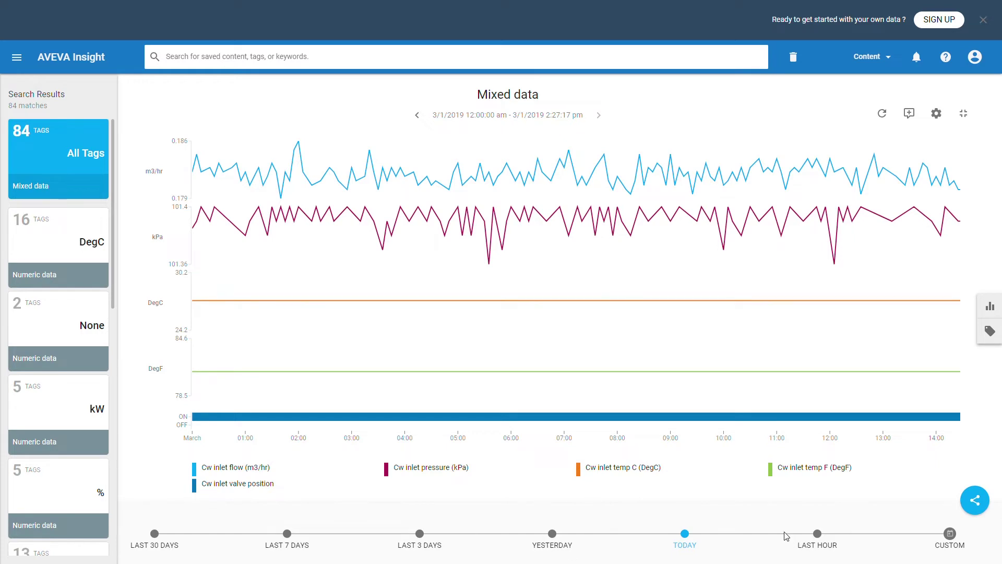
click(180, 186)
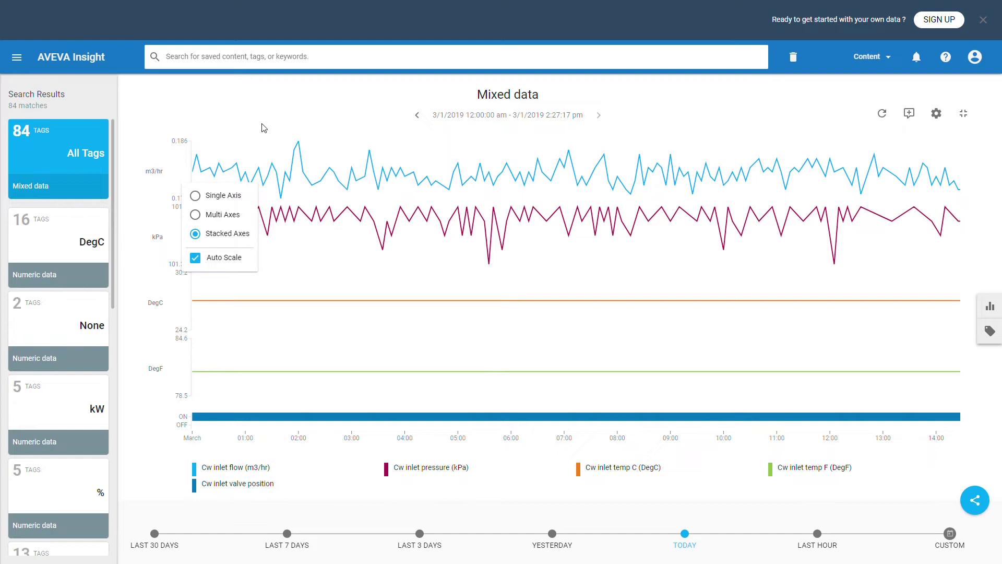
click(314, 100)
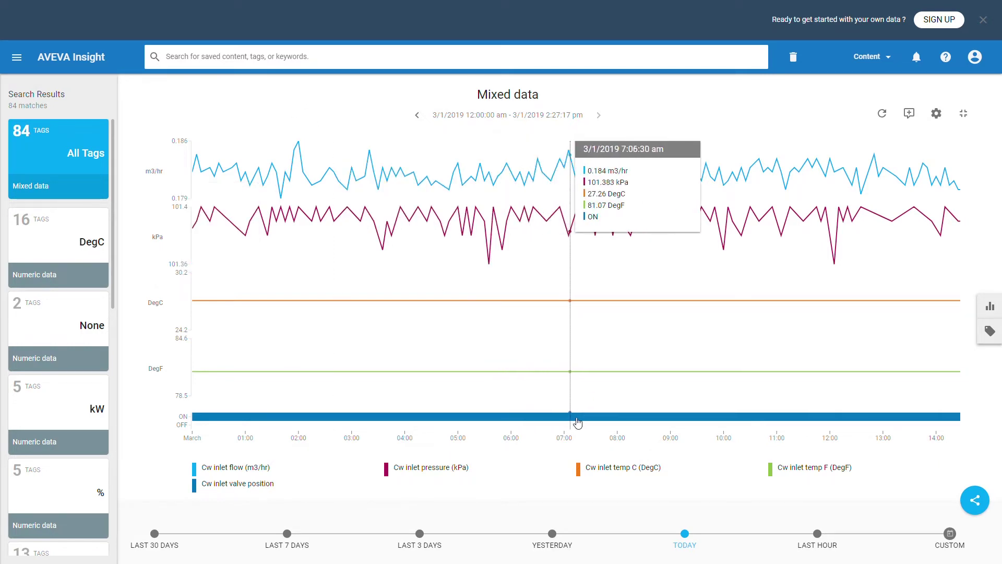
mouse_move(561, 443)
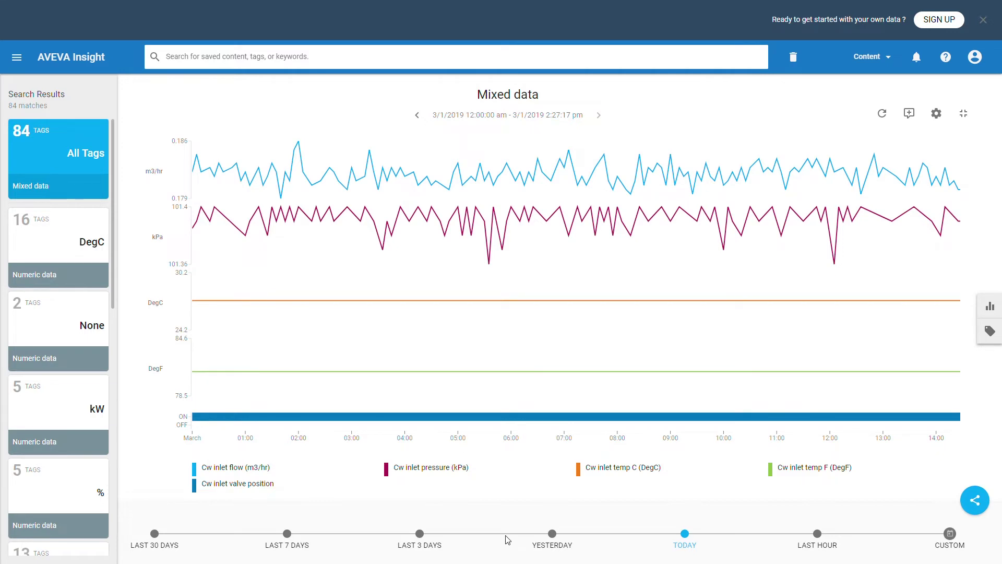
Replace the five Cw inlet tags on the chart with Cw outlet flow, pressure and state.
click(989, 331)
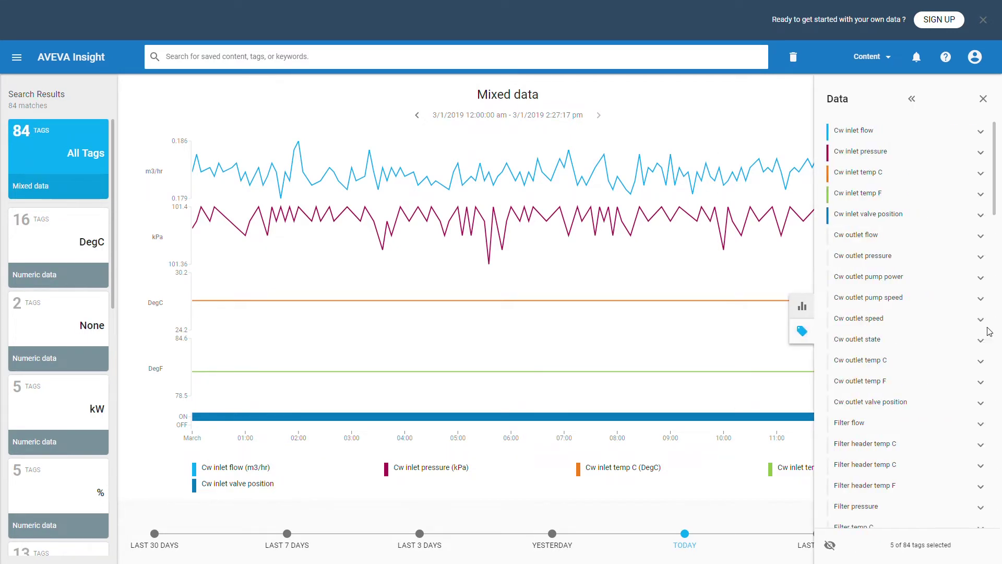
click(862, 135)
click(862, 152)
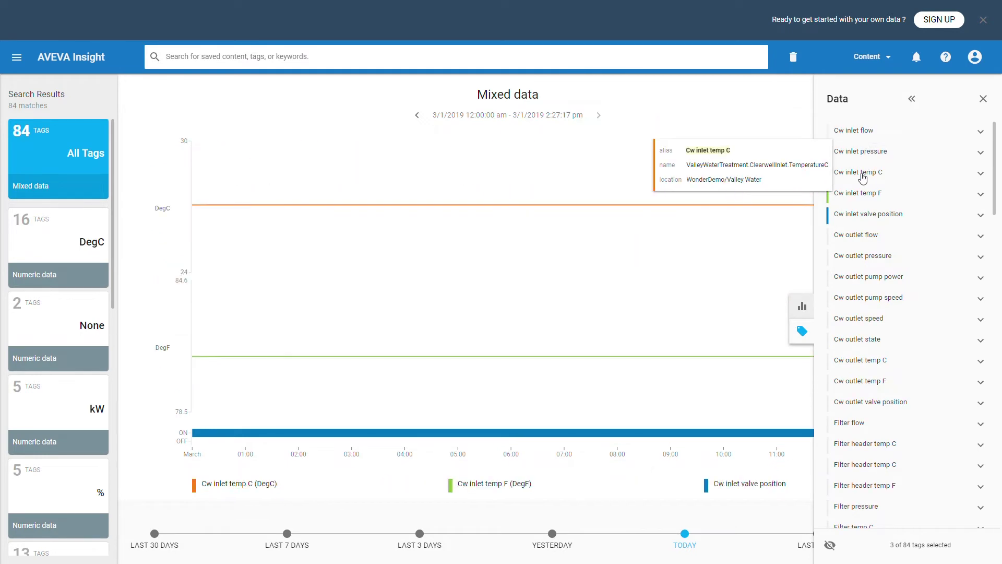
click(863, 178)
click(861, 193)
click(861, 214)
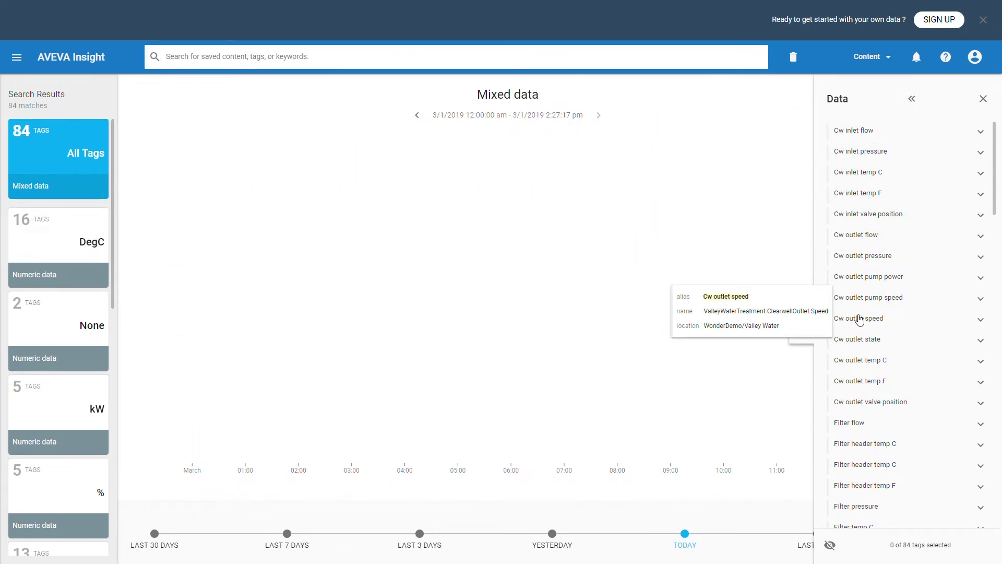
click(855, 237)
click(854, 258)
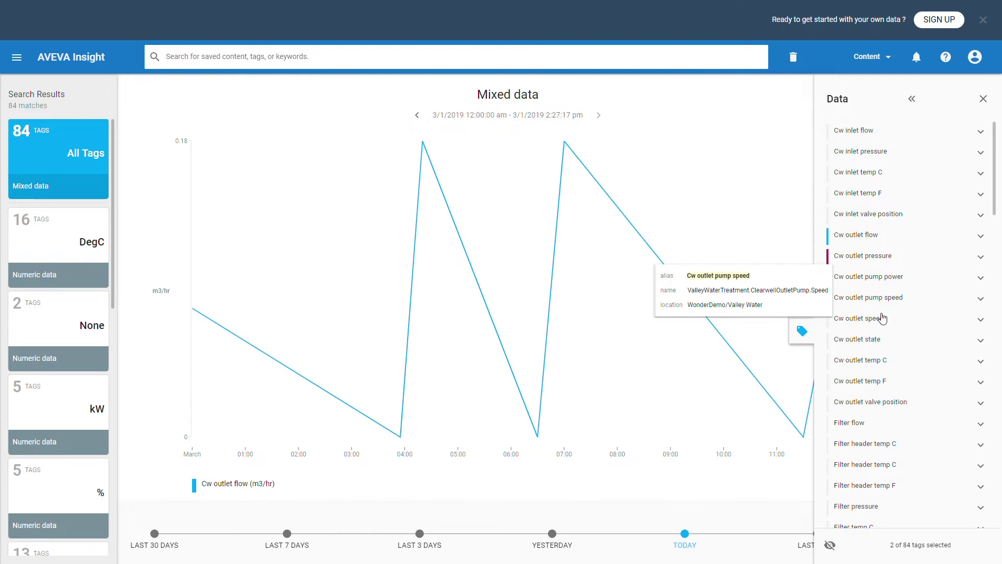
click(861, 341)
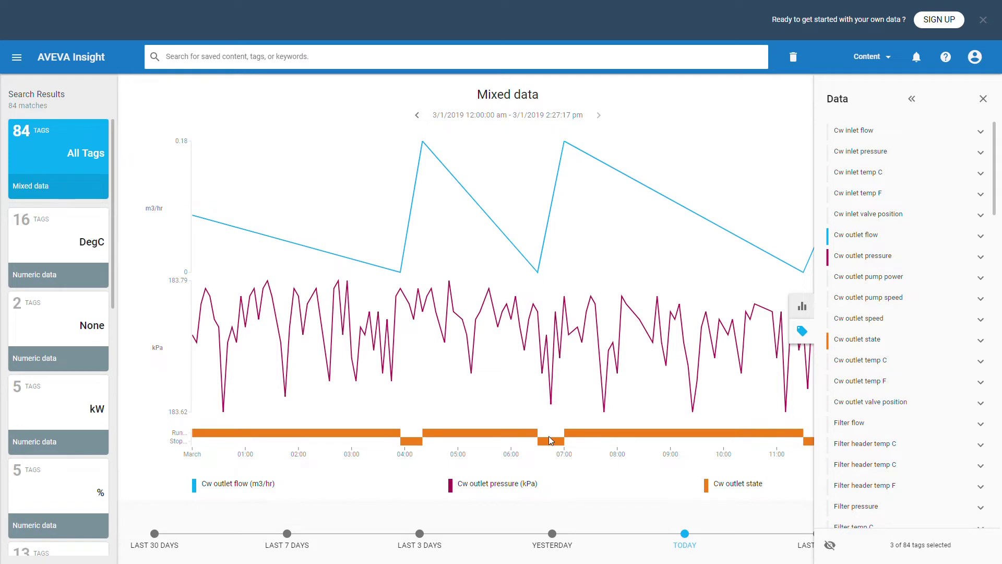
click(521, 407)
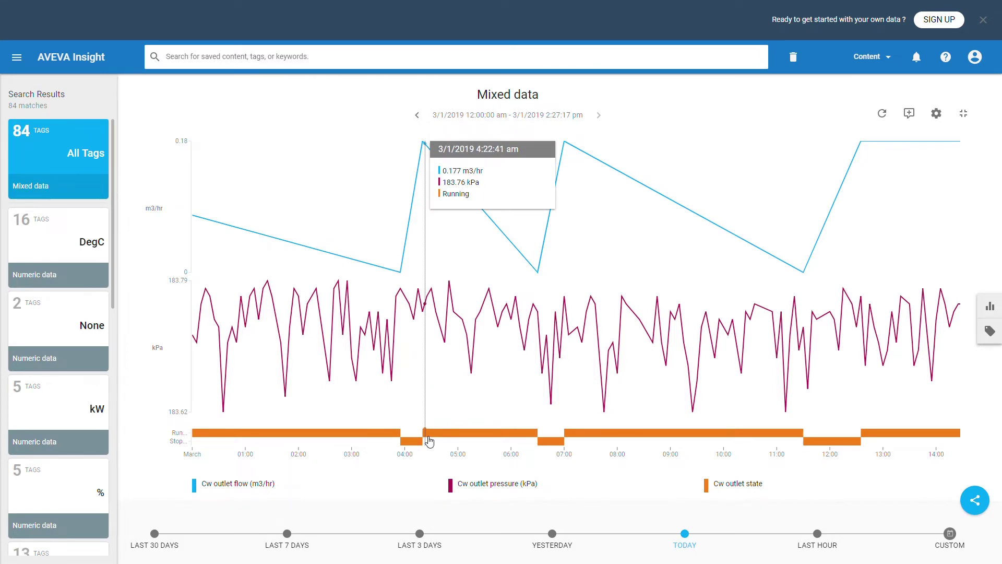
click(911, 115)
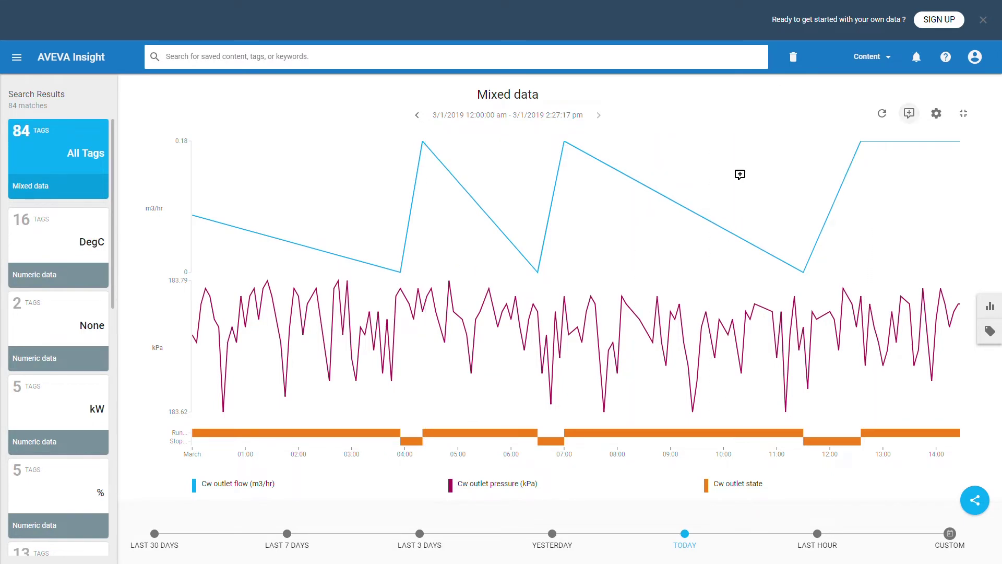
click(582, 181)
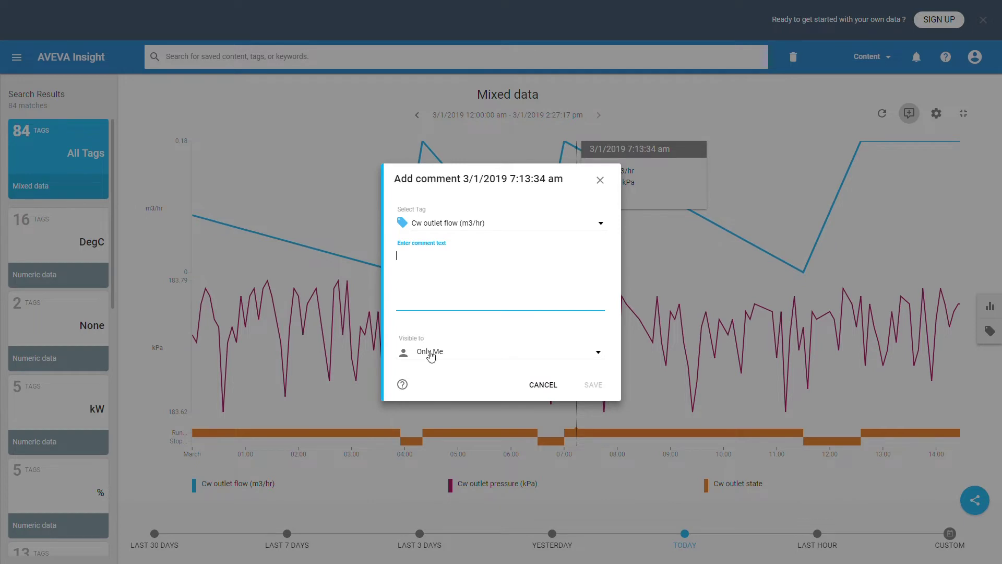
click(599, 357)
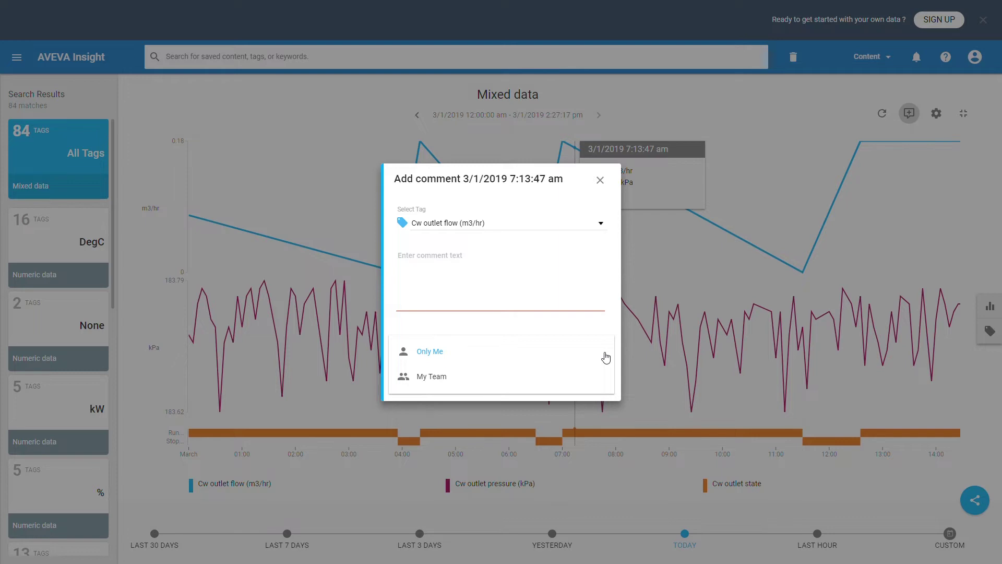
click(604, 182)
click(600, 181)
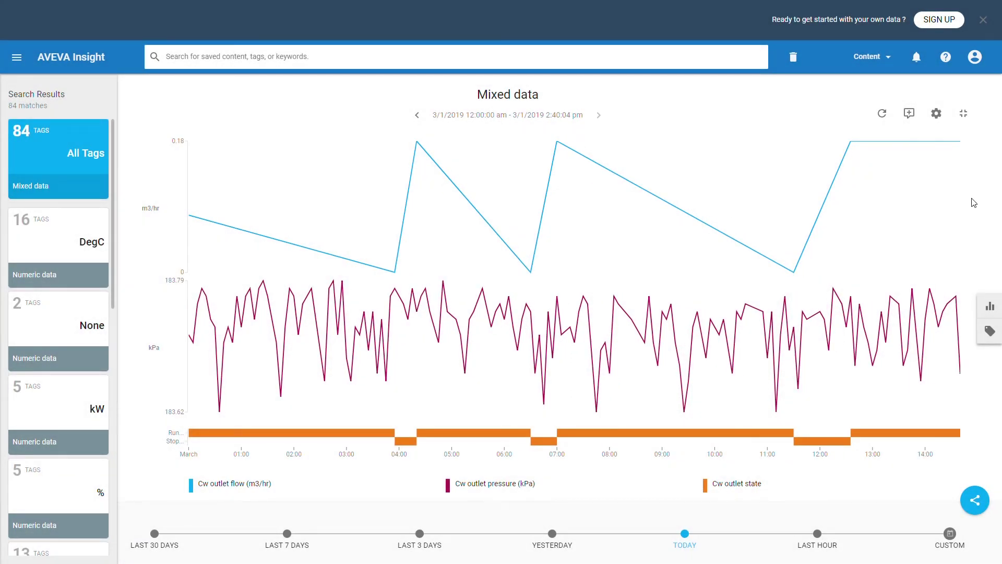
Show Mixed data as a Map with only Cw outlet pressure, reading 183.67.
click(990, 306)
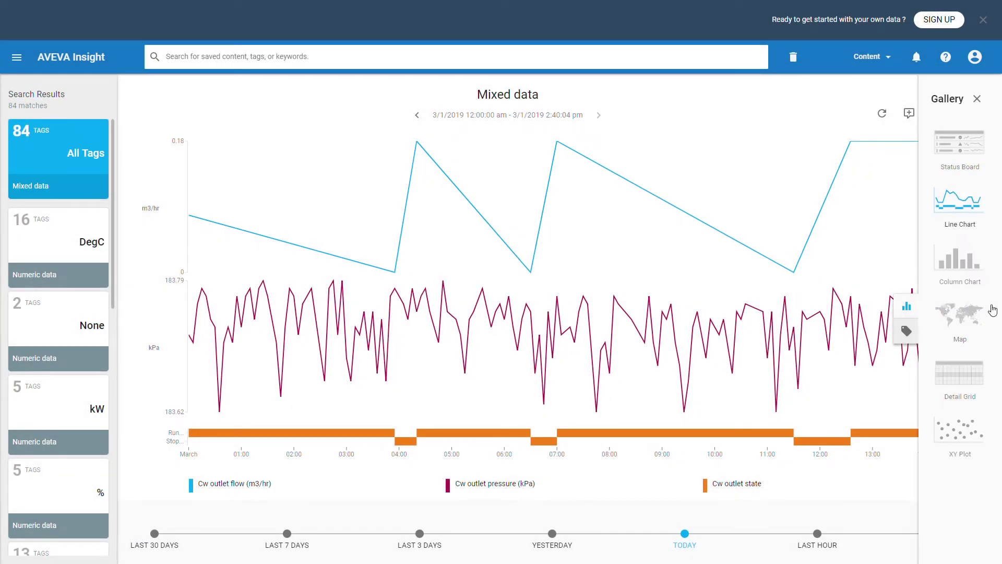
click(967, 321)
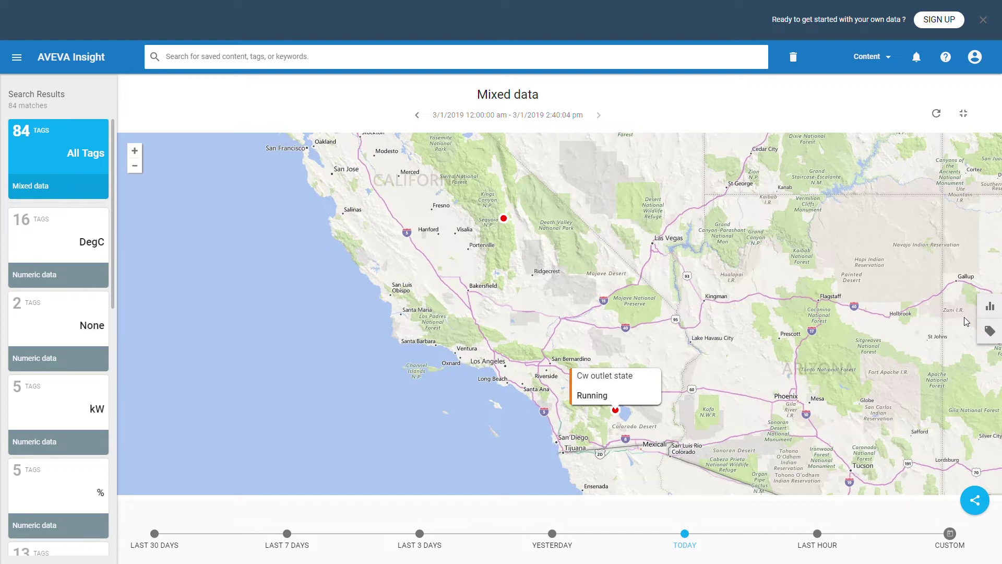
click(990, 331)
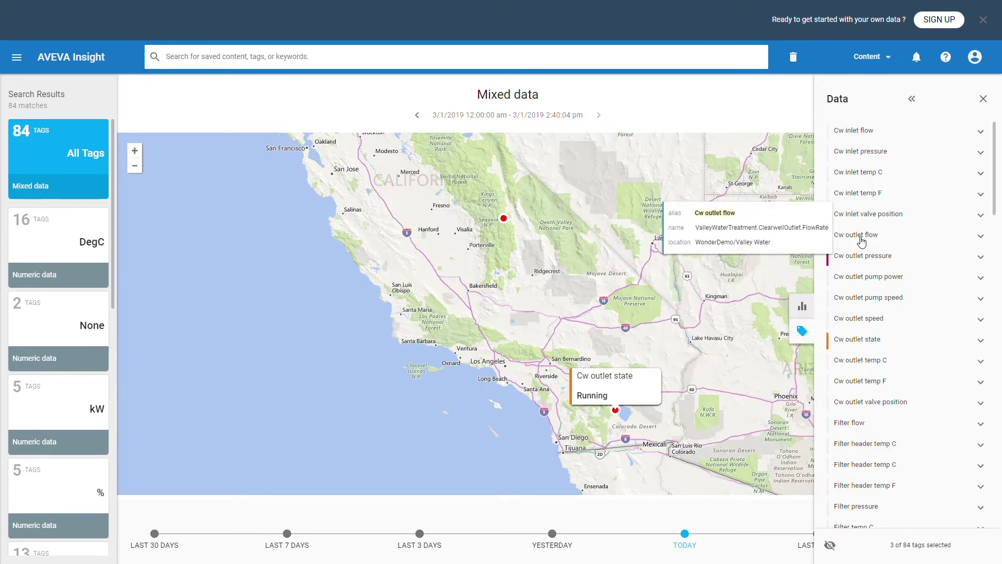
click(865, 342)
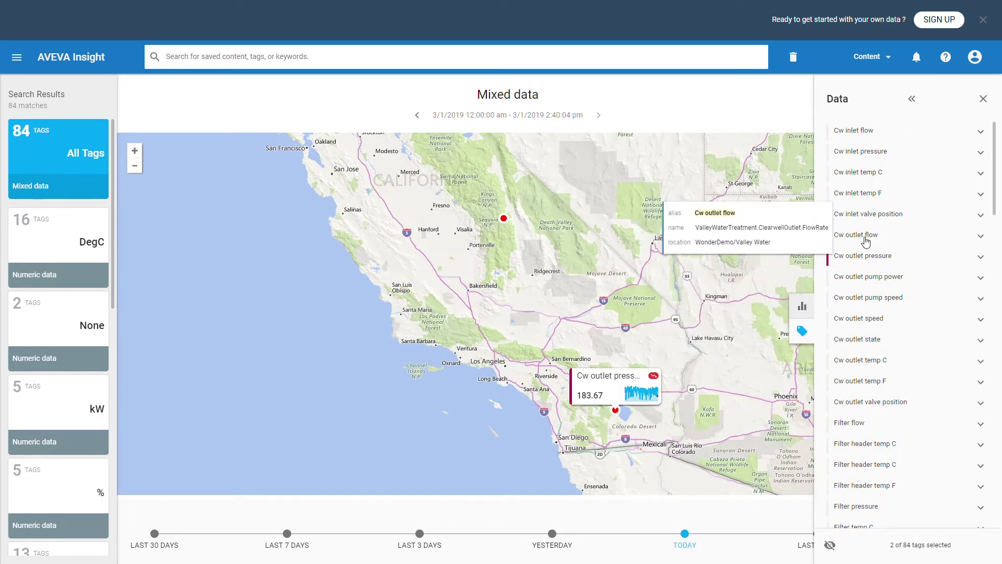
click(867, 241)
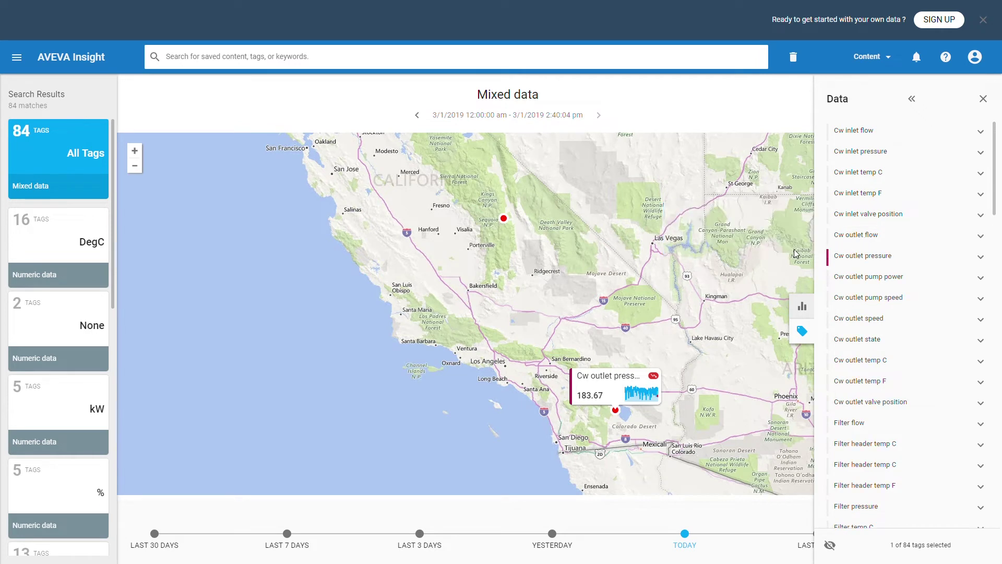
Add the mountain Cw outlet pressure tag to the map, giving a second card reading -0.3.
mouse_move(863, 258)
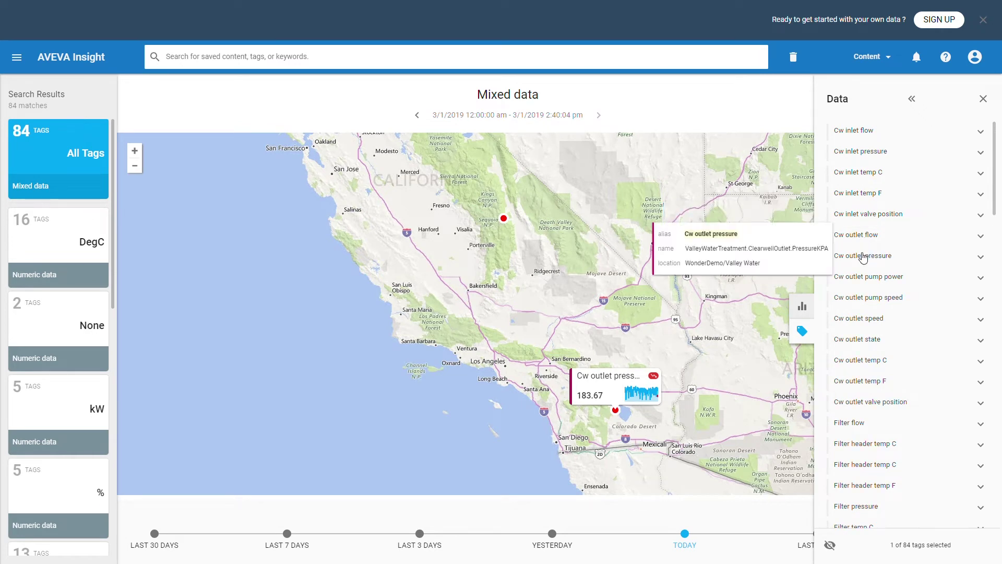
click(574, 62)
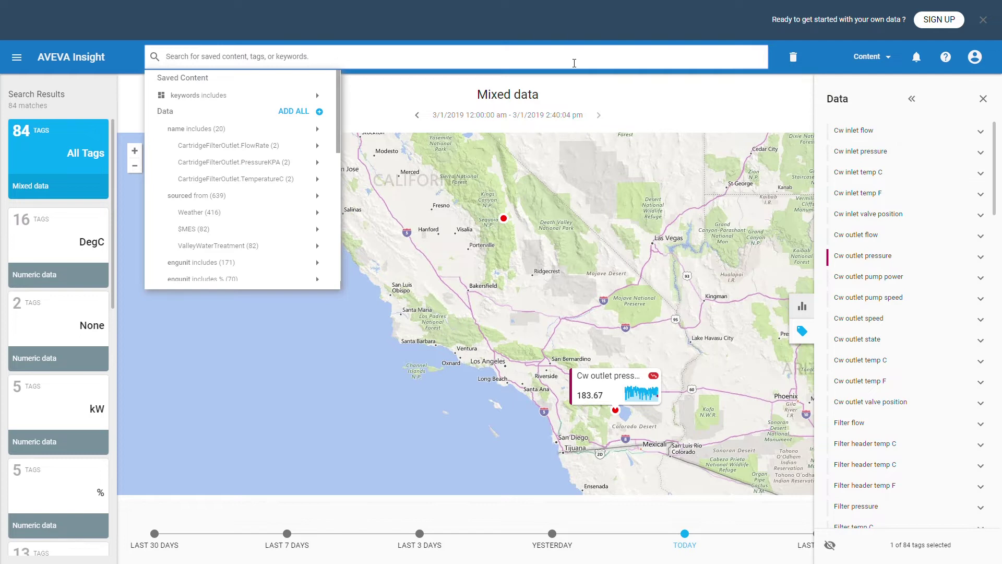
text(mountain)
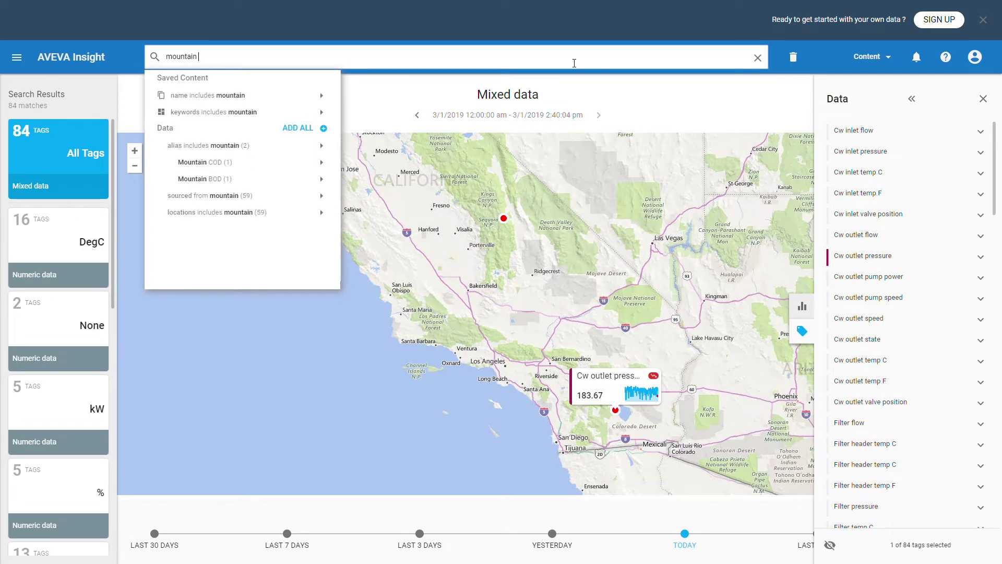
text( cw pressure)
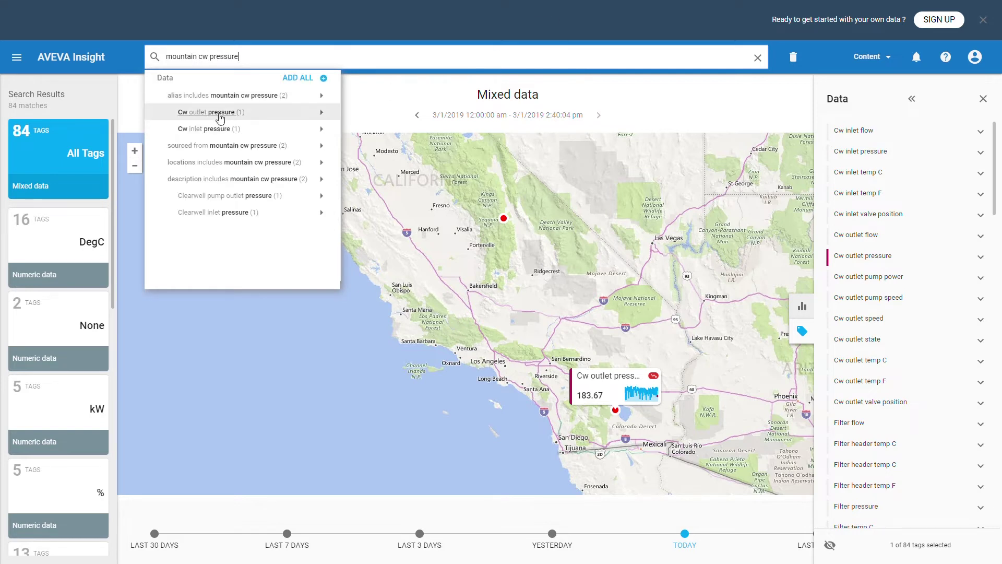
click(219, 116)
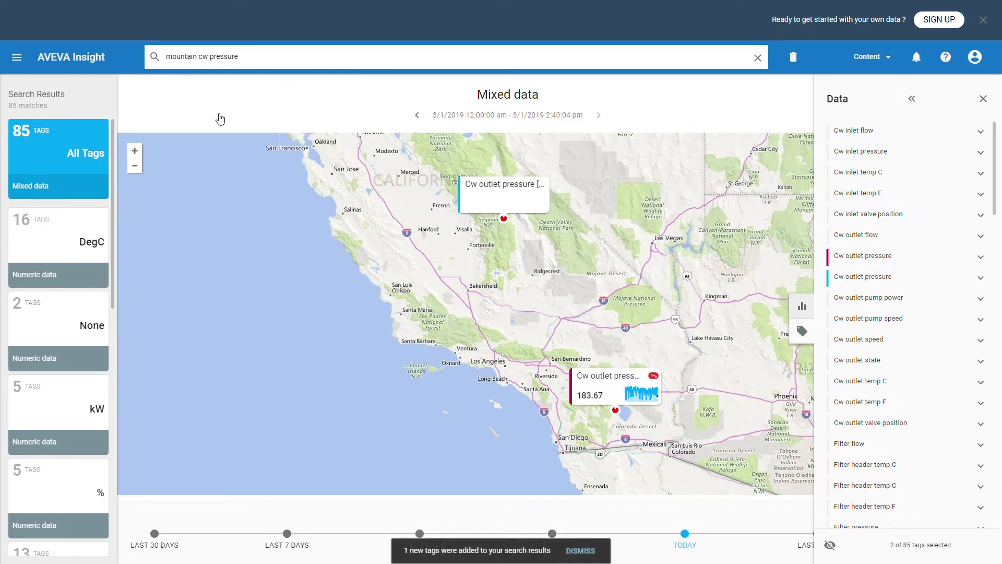
click(49, 140)
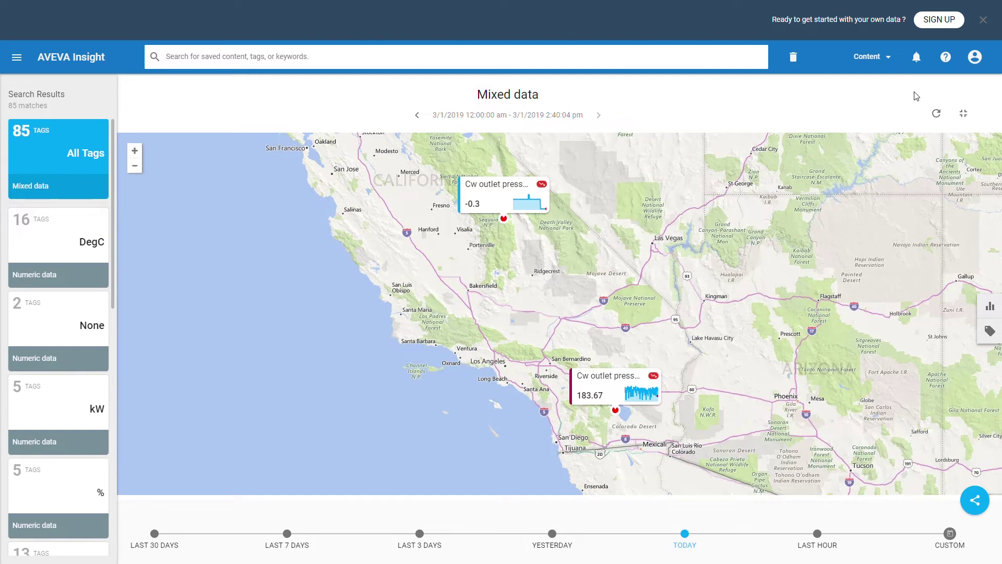
Expand the map's Share, Download and Save options.
click(979, 502)
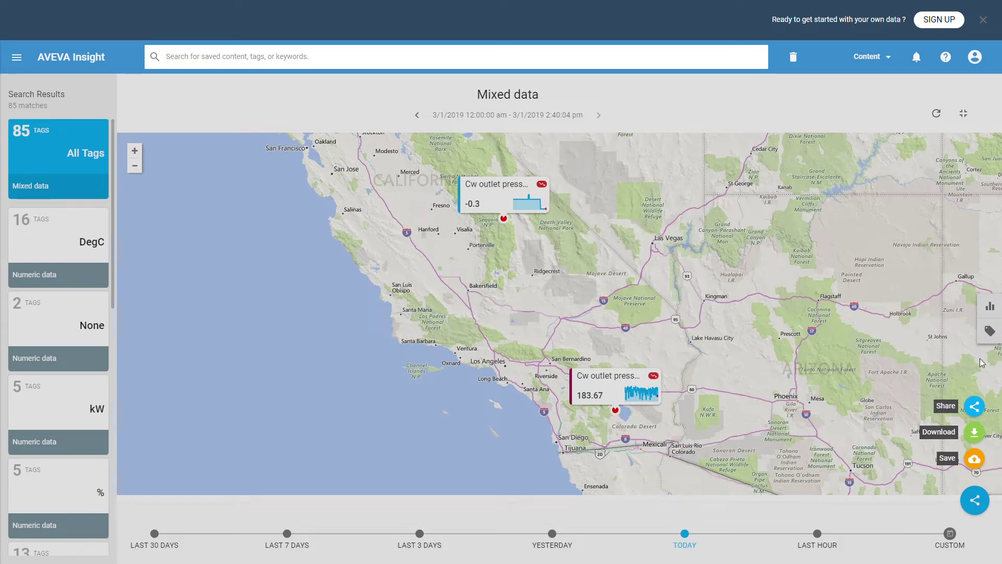
click(975, 459)
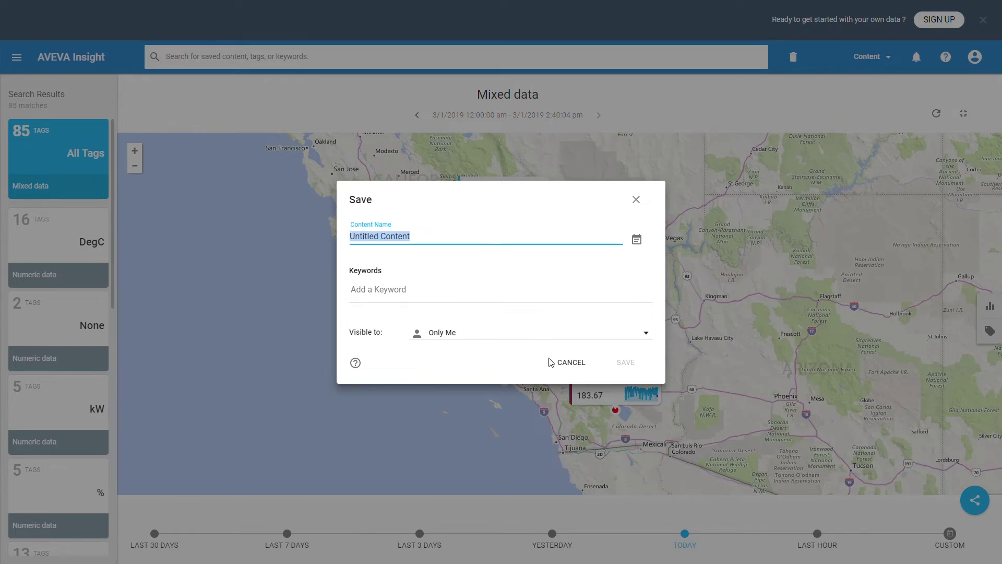
click(571, 362)
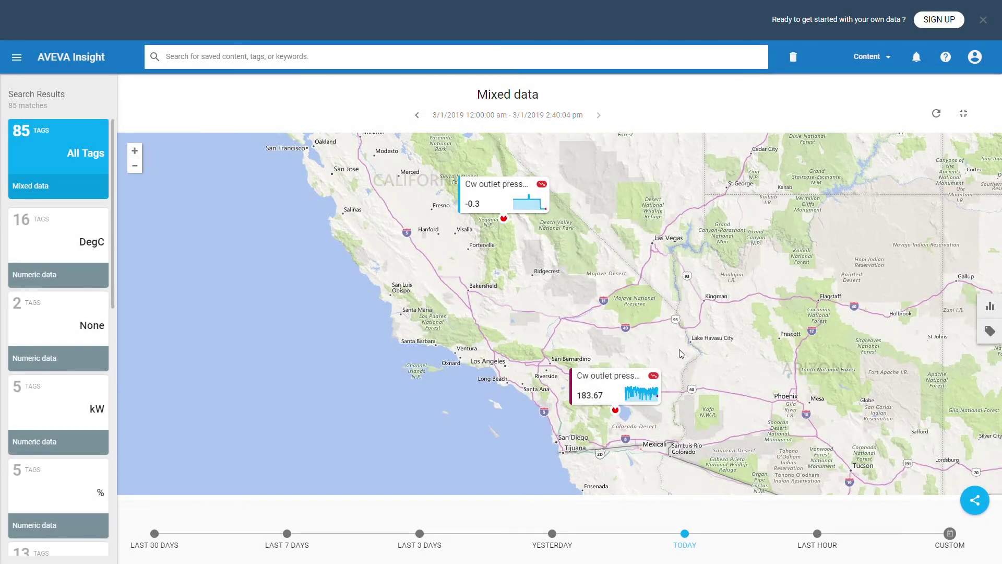
click(856, 56)
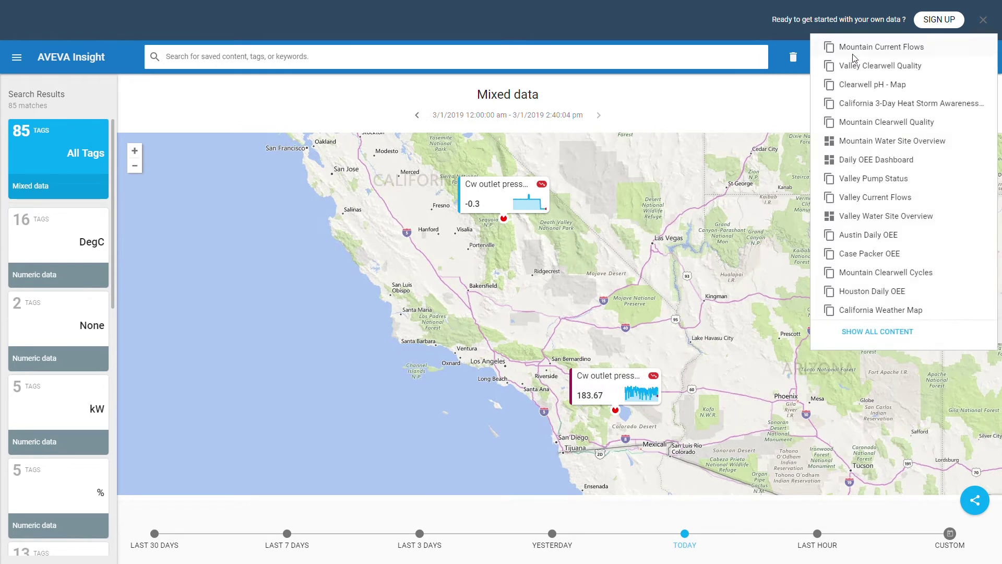
click(854, 254)
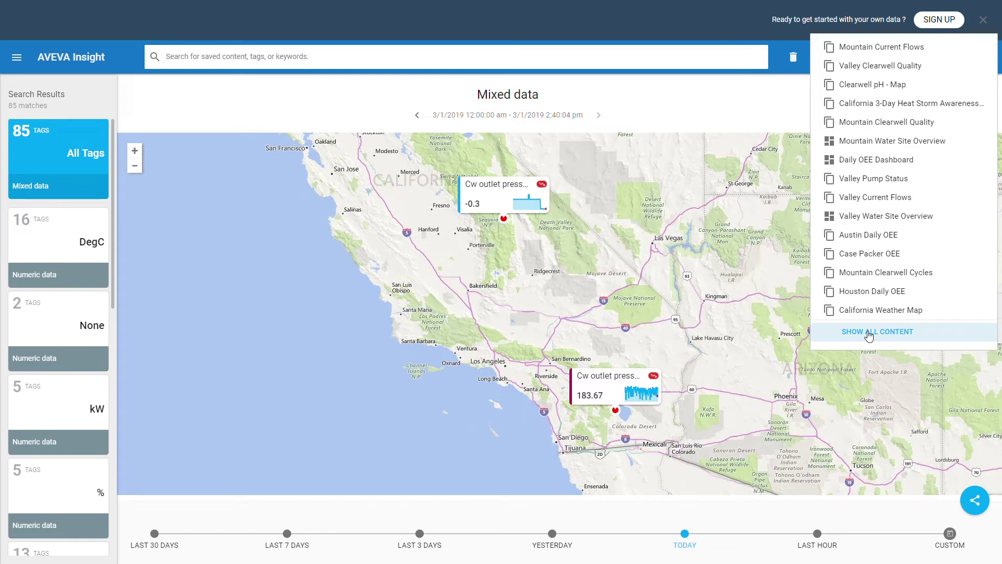
click(755, 112)
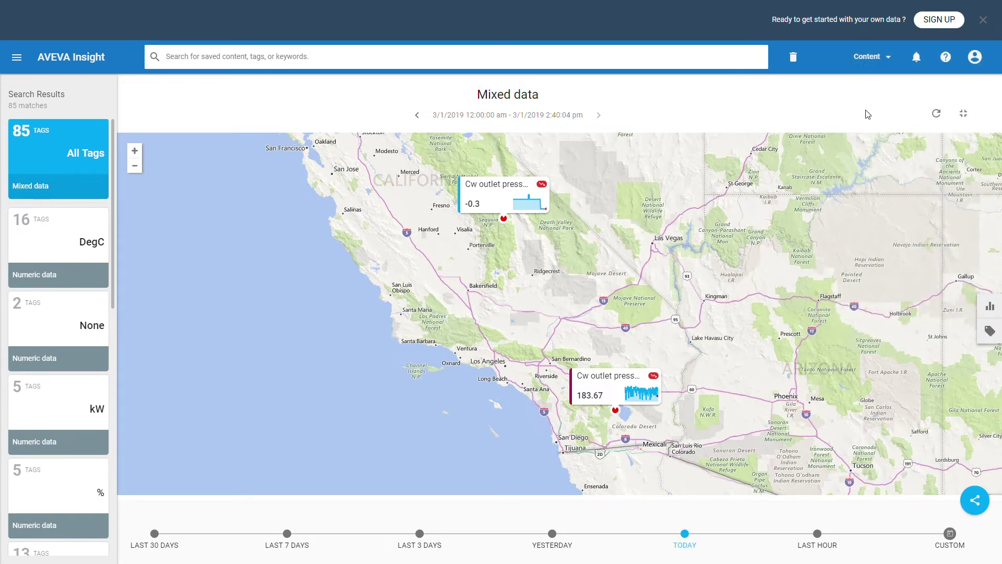
Search 'mountain' and show saved content whose keywords include the Mountain keyword.
click(572, 61)
text(mount)
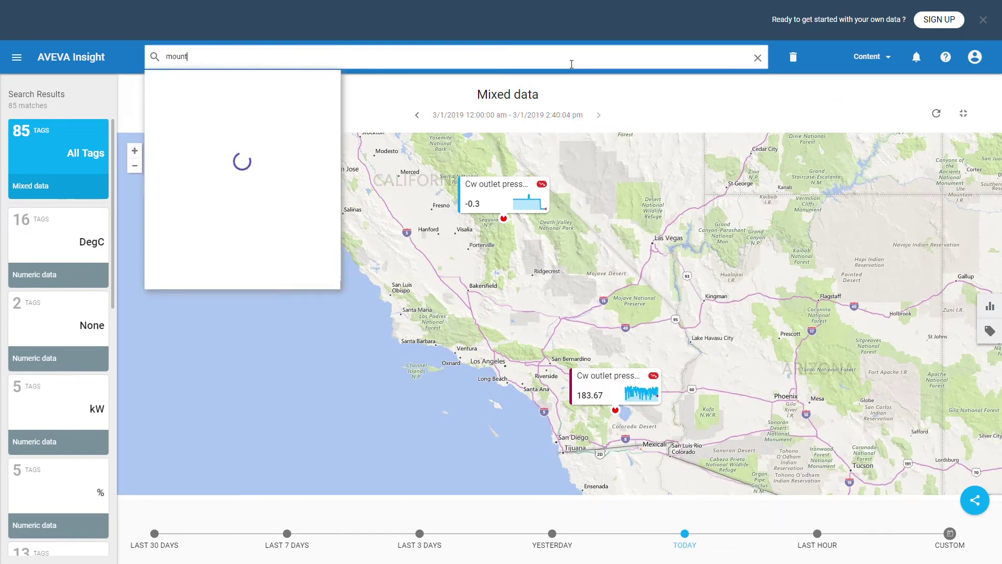
text(ain)
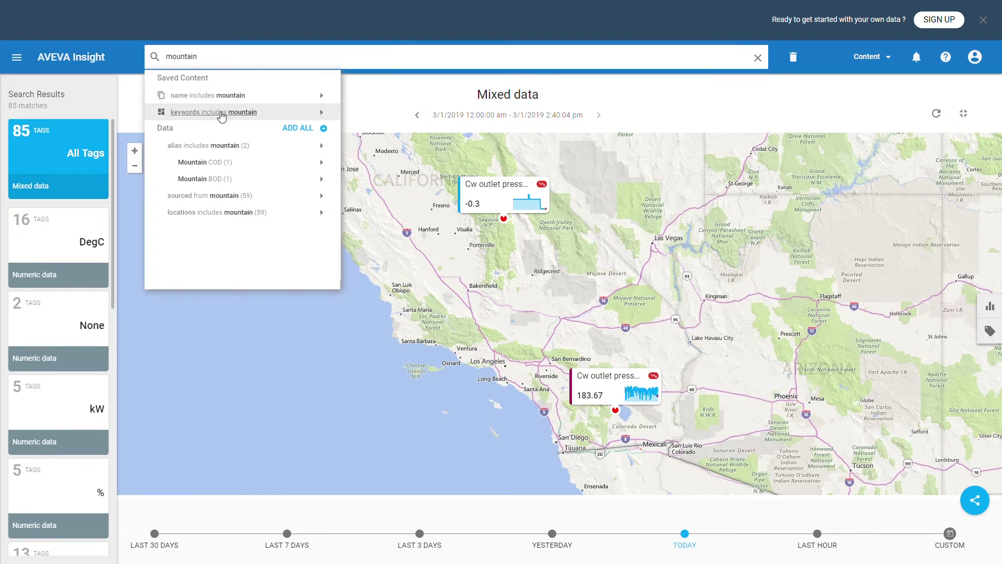
click(222, 116)
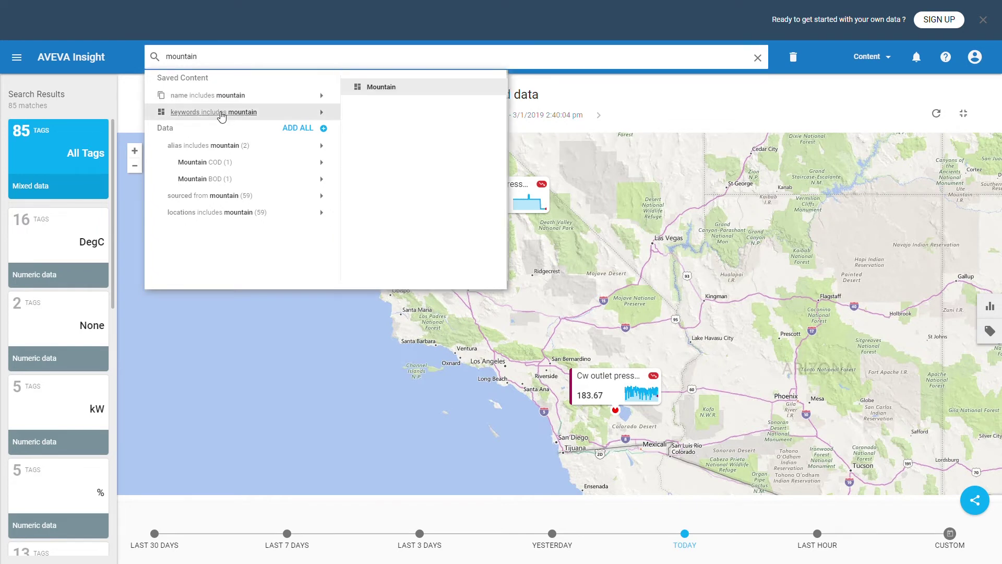
Build a Mountain Dashboard of clearwell, flow, pump status and storage tiles from the Mountain keyword.
click(371, 88)
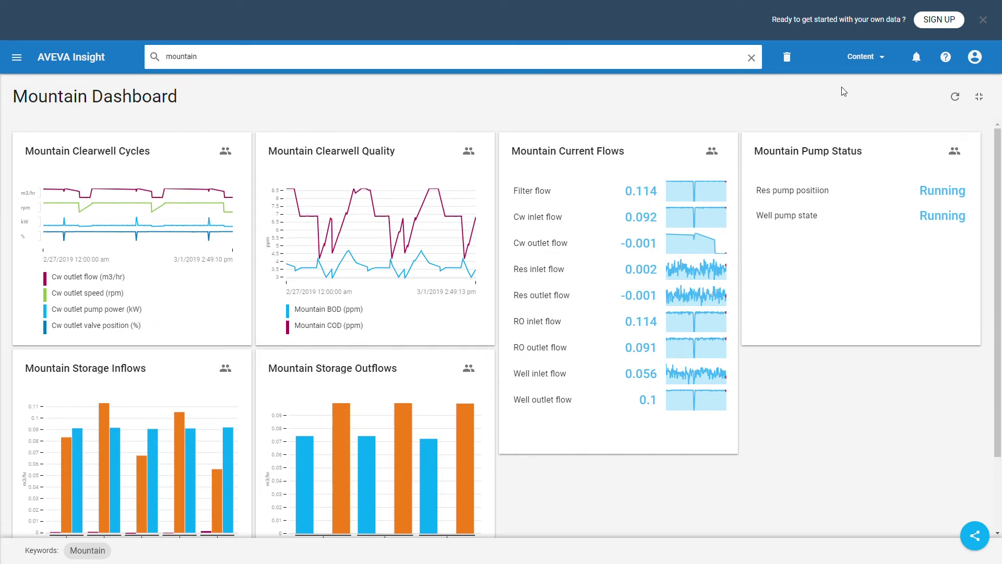
Open the saved Mountain Water Site Overview dashboard from the Content list.
click(854, 56)
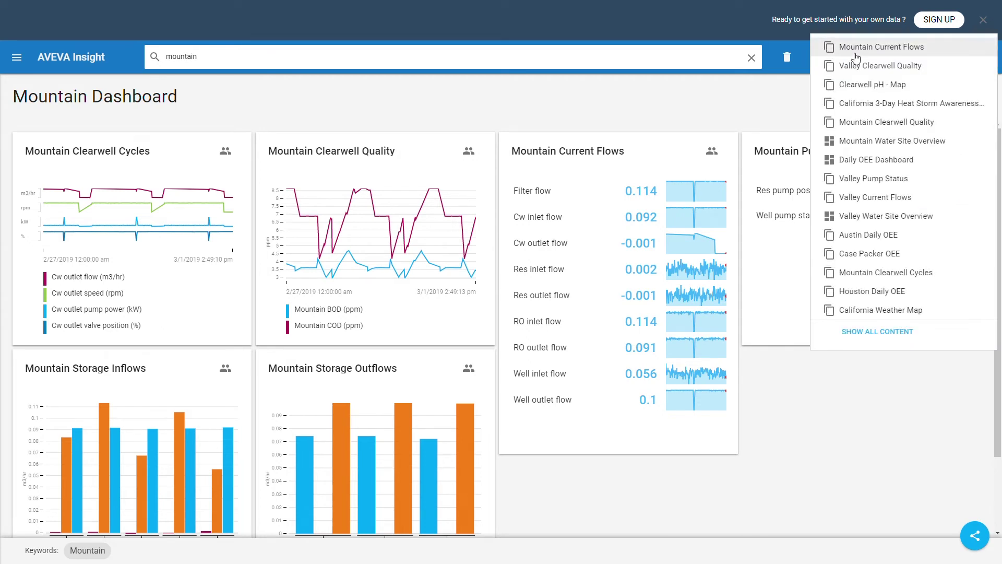
click(858, 141)
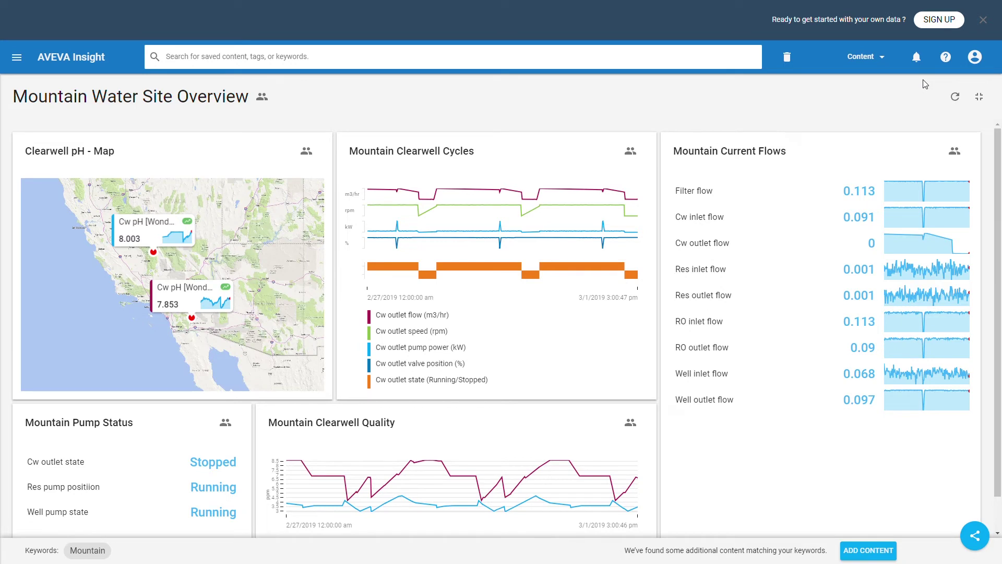
Open the Mountain Clearwell Cycles chart full size and list the Cw outlet flow tag's details.
click(617, 152)
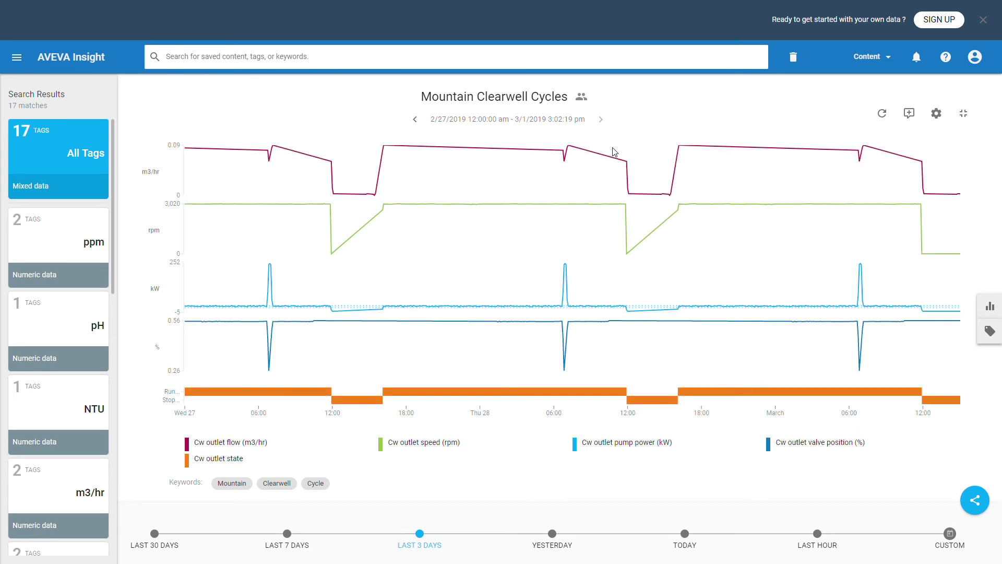
click(990, 331)
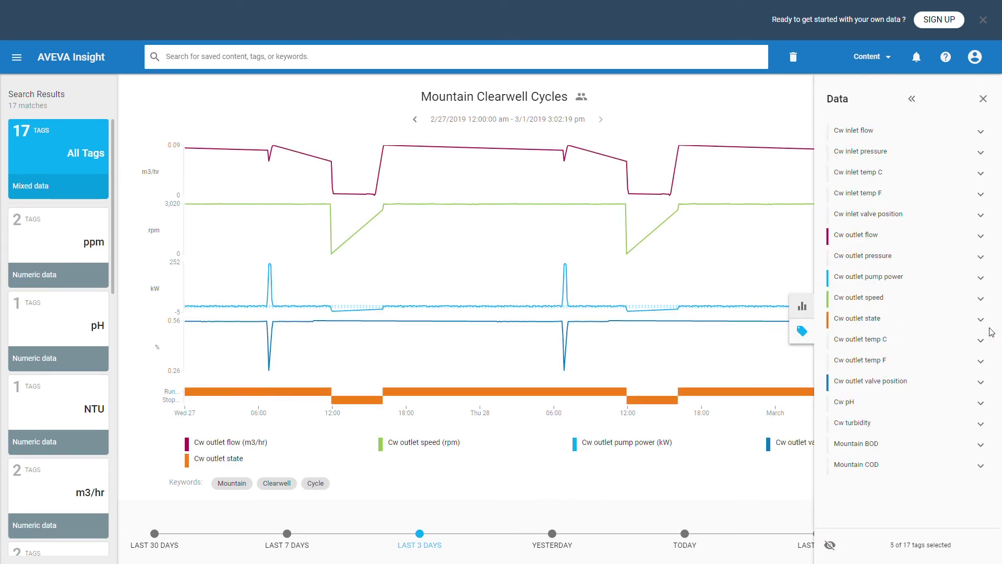
click(984, 239)
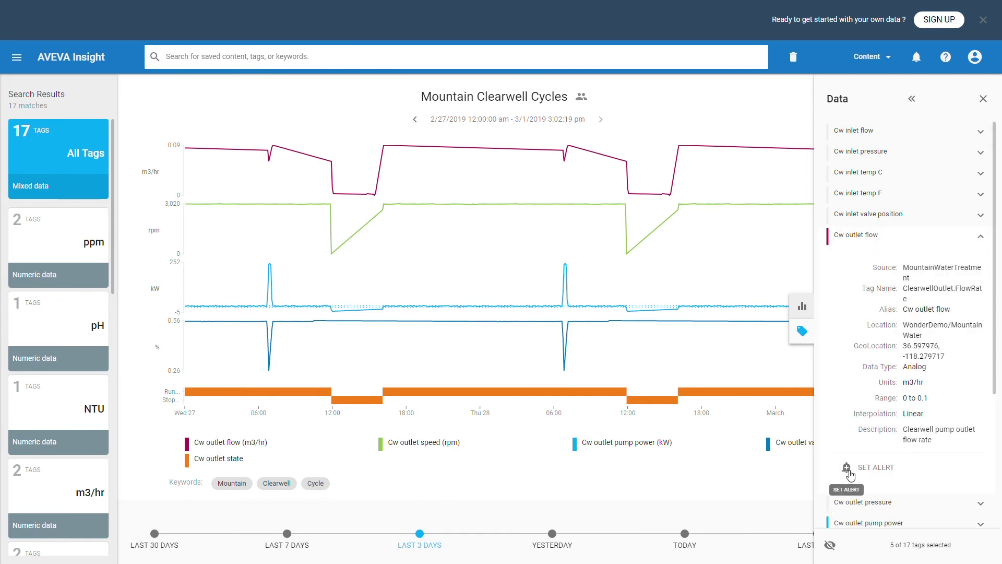
Start a Cw outlet flow alert with condition 'is equal to', ready for a threshold value.
click(848, 473)
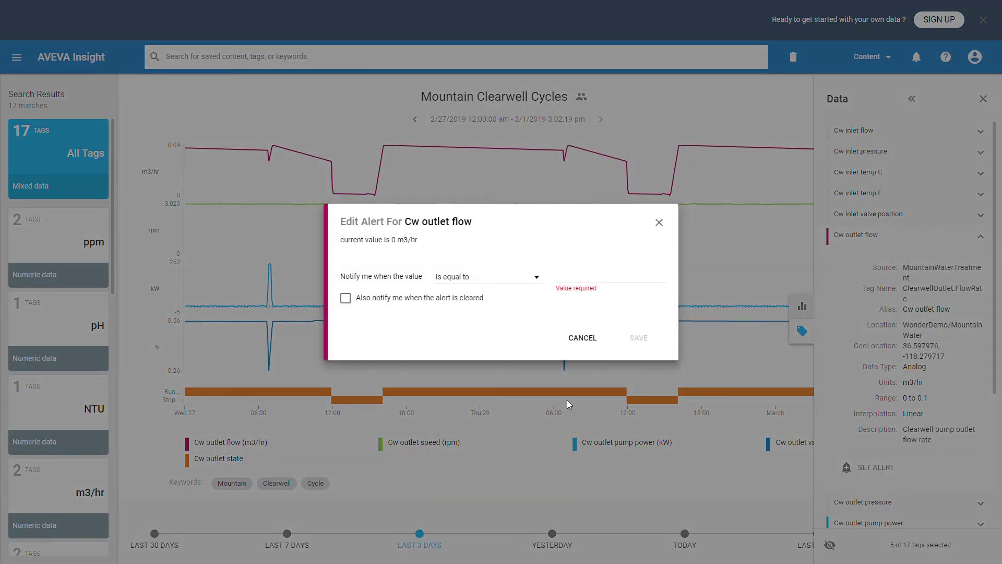
click(540, 281)
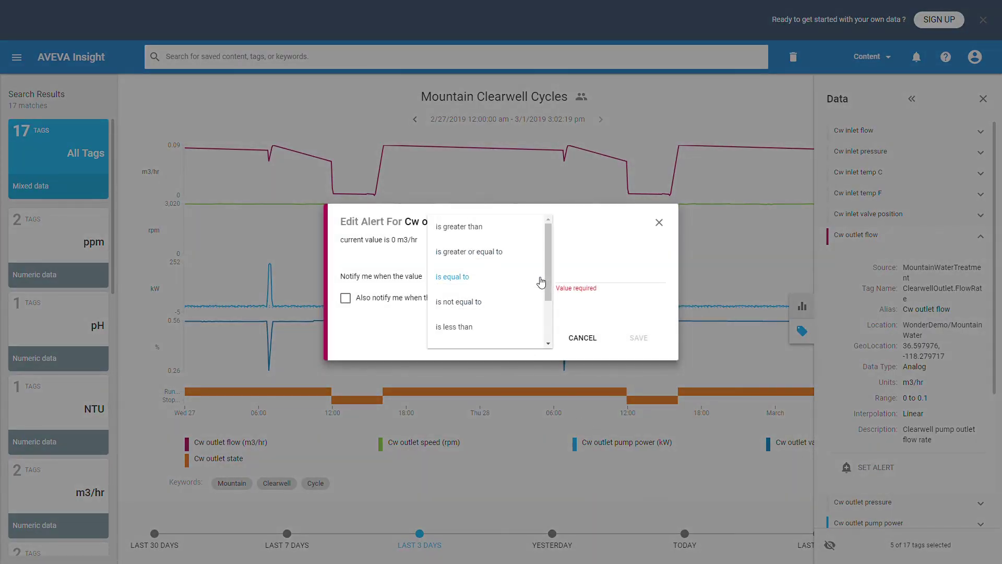
drag(548, 259, 547, 313)
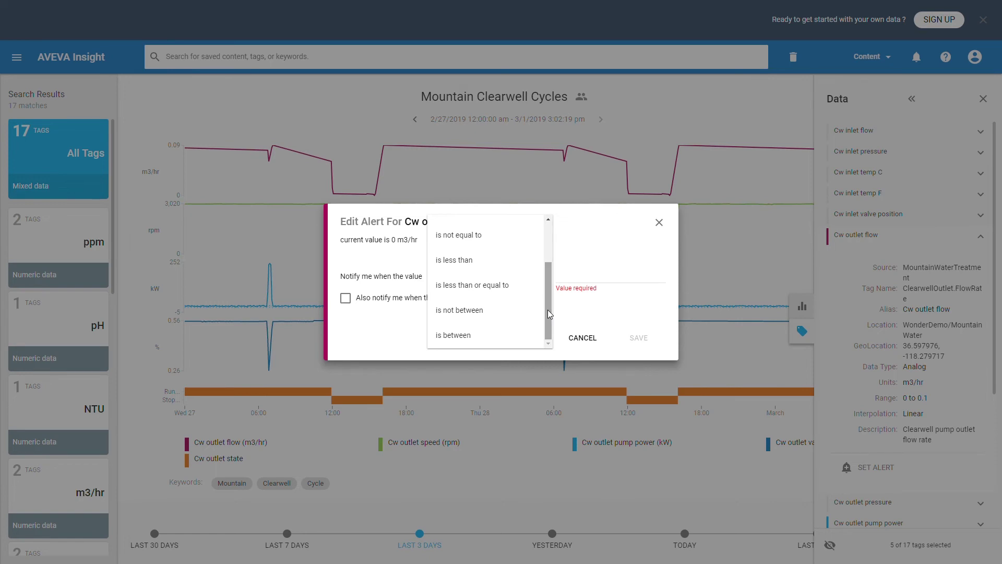
click(600, 230)
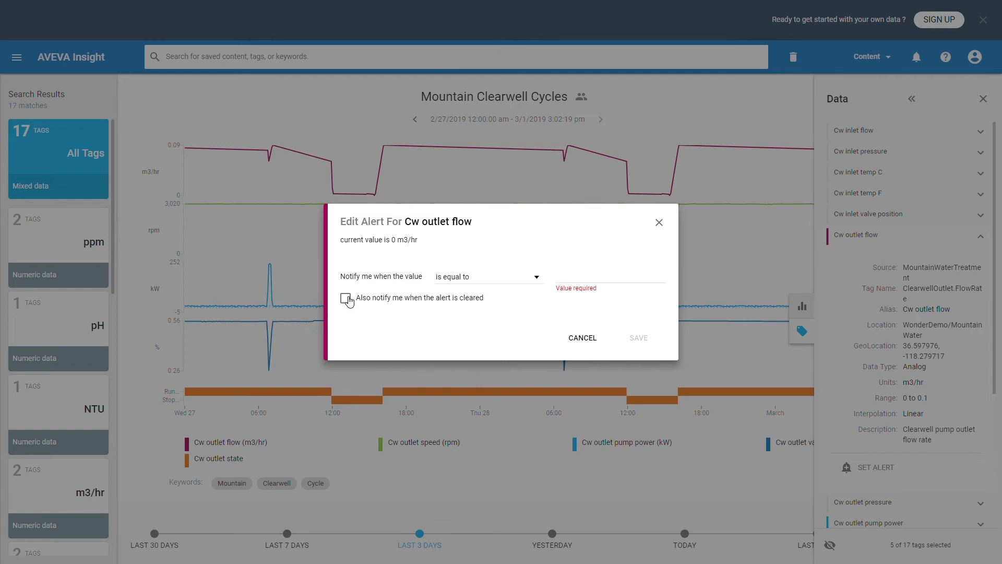
click(582, 284)
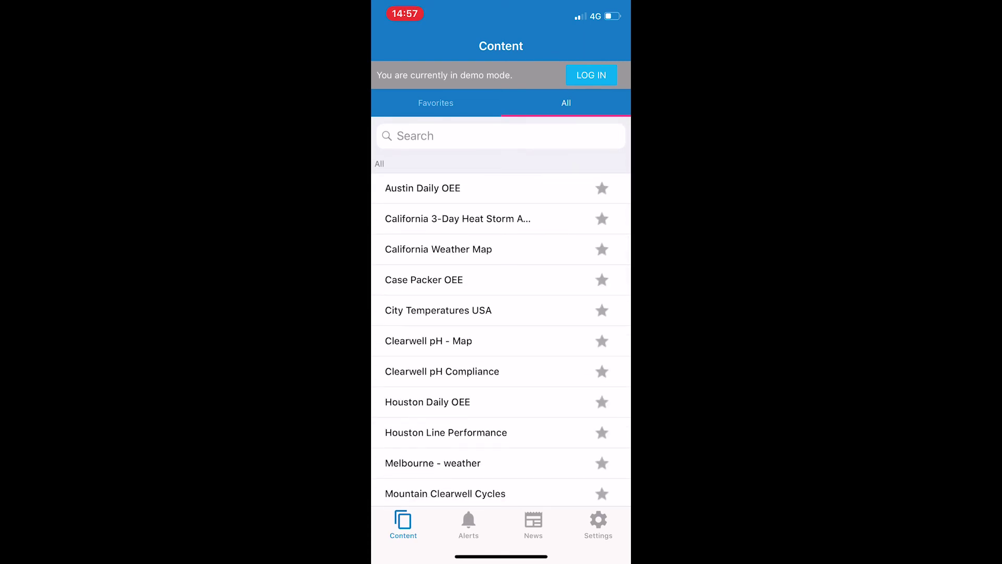
Scroll the demo's All content list down to Valley Storage Outflows.
scroll(501, 313, down, 3)
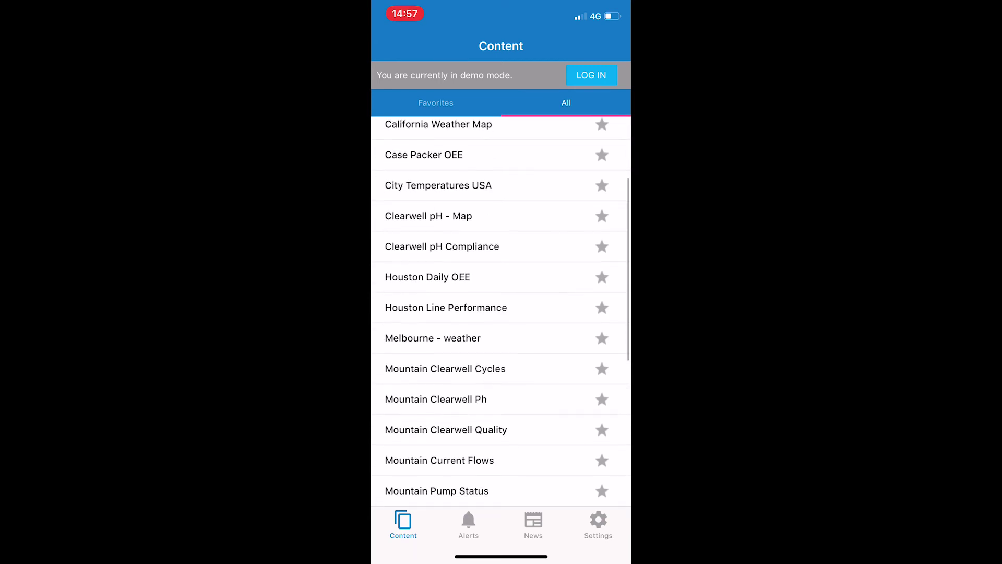
scroll(501, 314, down, 5)
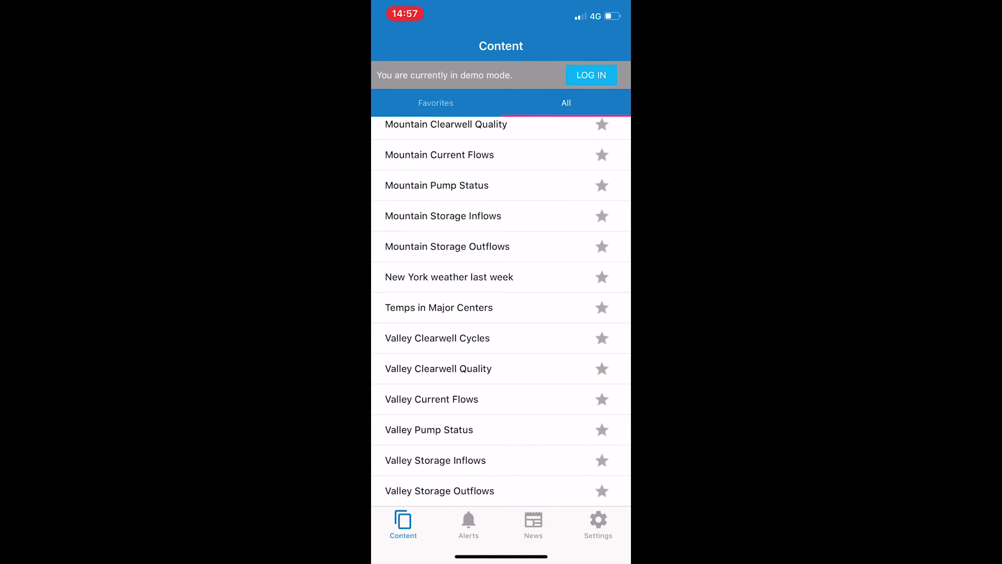
Show the Valley Clearwell Cycles tags on a map using satellite imagery.
click(437, 338)
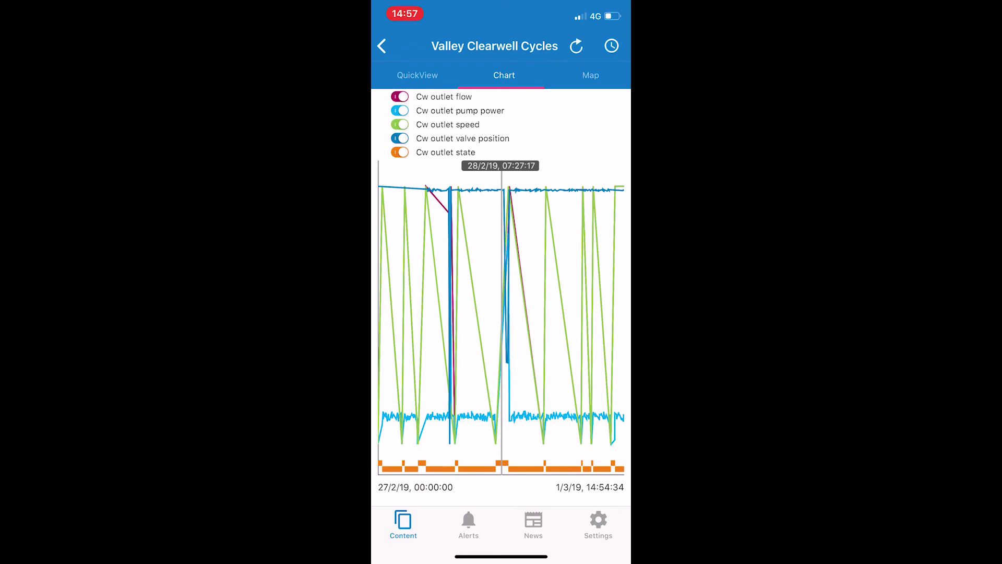
click(591, 75)
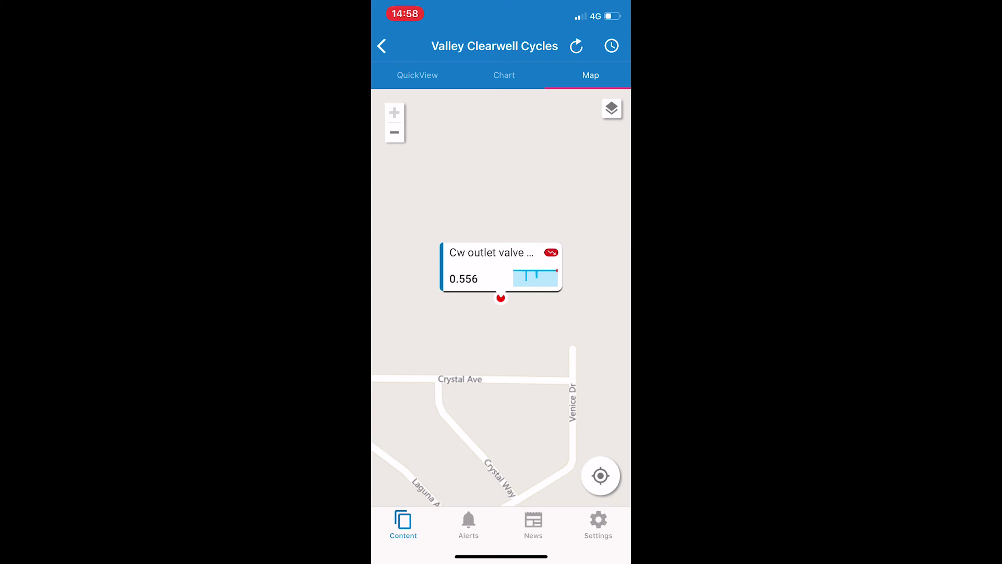
click(611, 109)
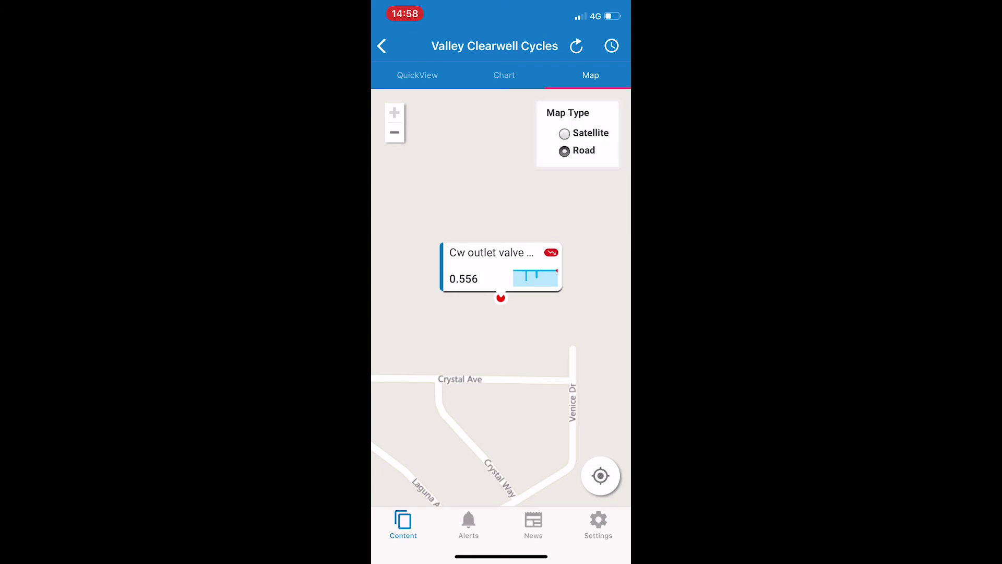
click(565, 134)
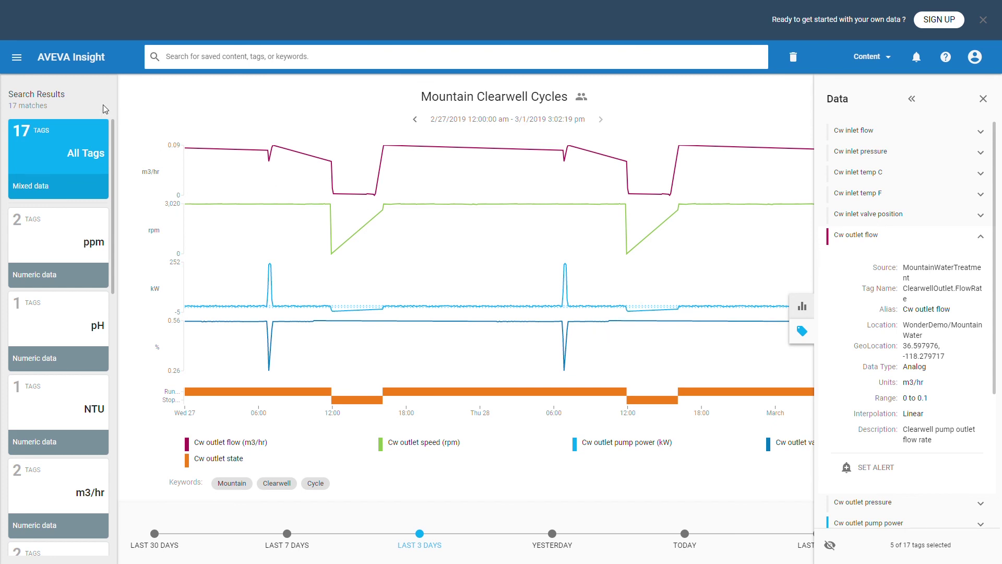
Visit the Discover Insight page and launch the Create a Chart guided assistant.
click(25, 61)
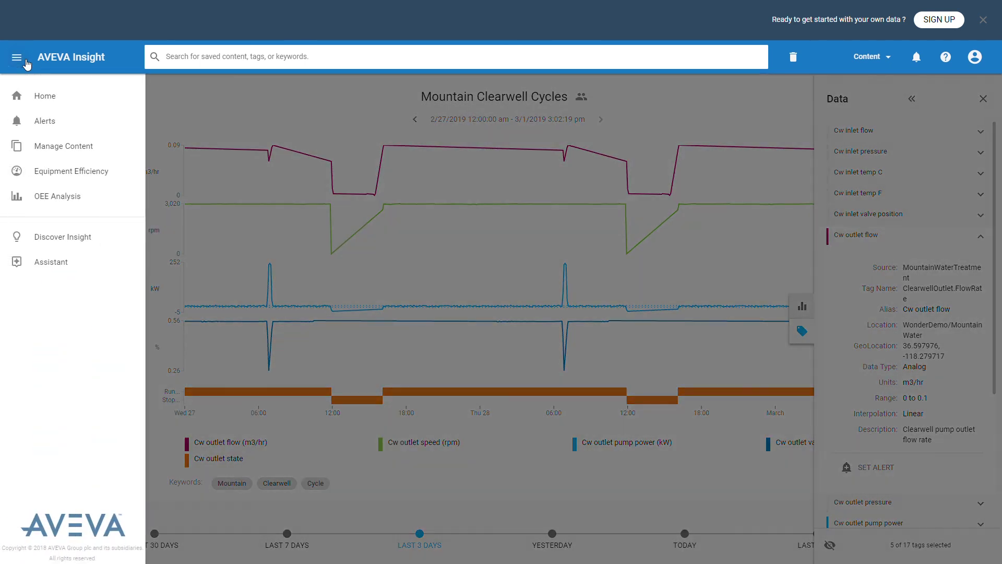
click(34, 239)
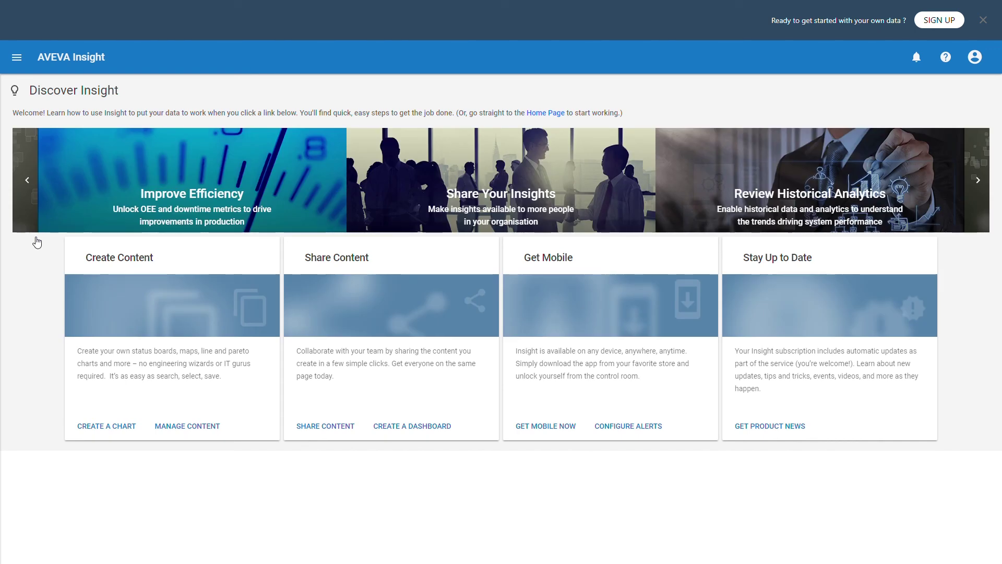
click(104, 430)
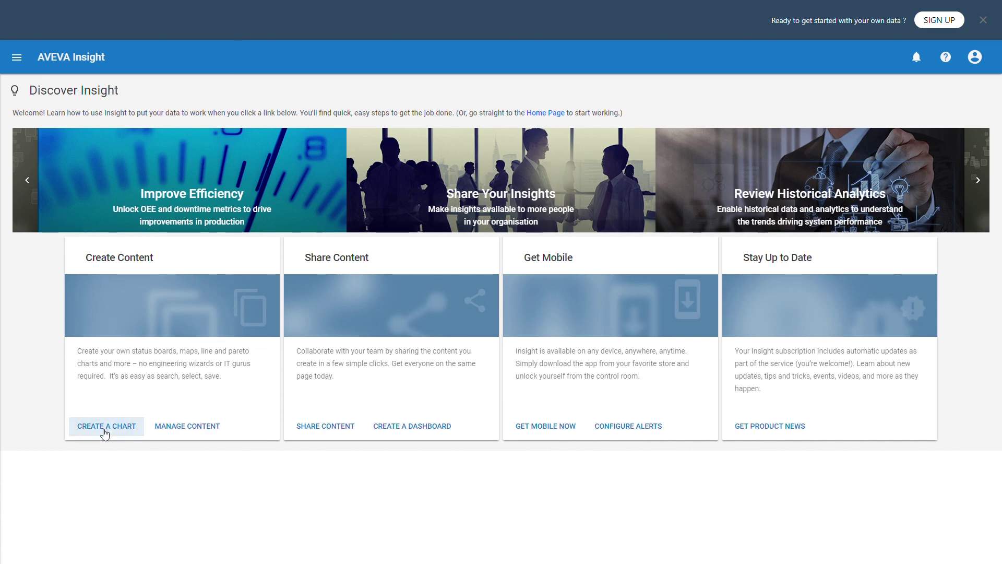